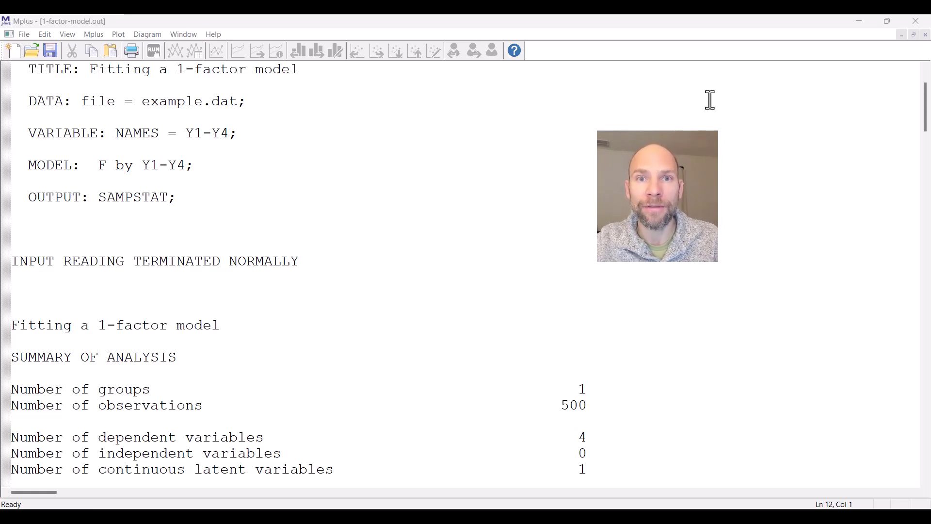
- Highlight the model statement "F by Y1-Y4;" and look through the analysis summary and sample statistics
click(102, 167)
drag(103, 168, 215, 165)
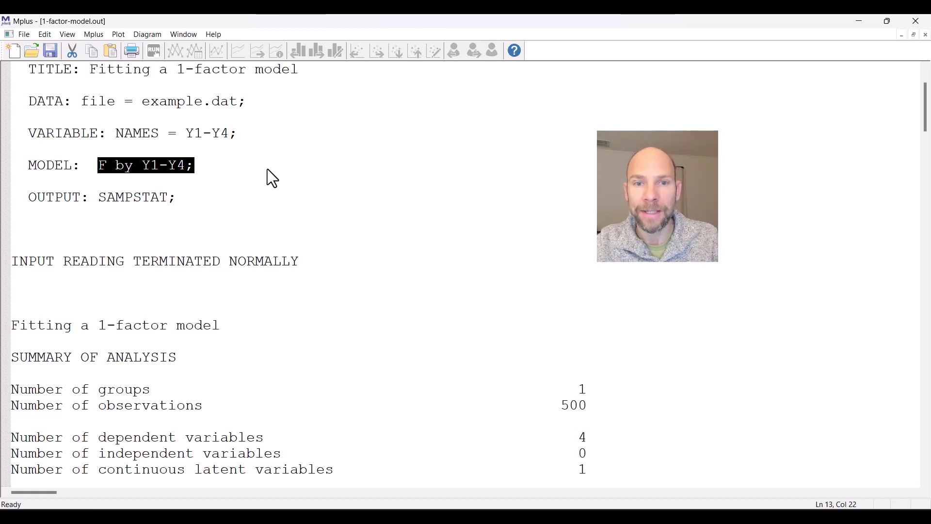
scroll(234, 174, down, 2)
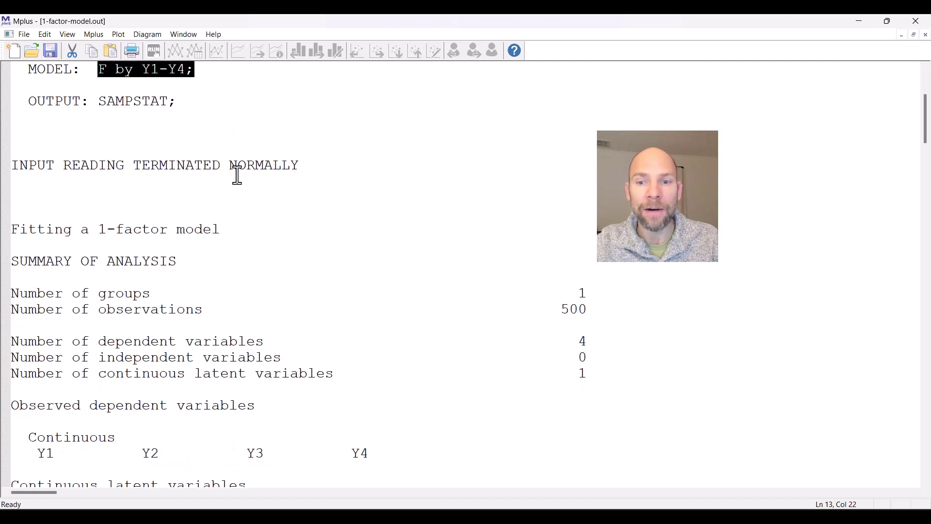
scroll(223, 148, down, 4)
scroll(225, 148, down, 8)
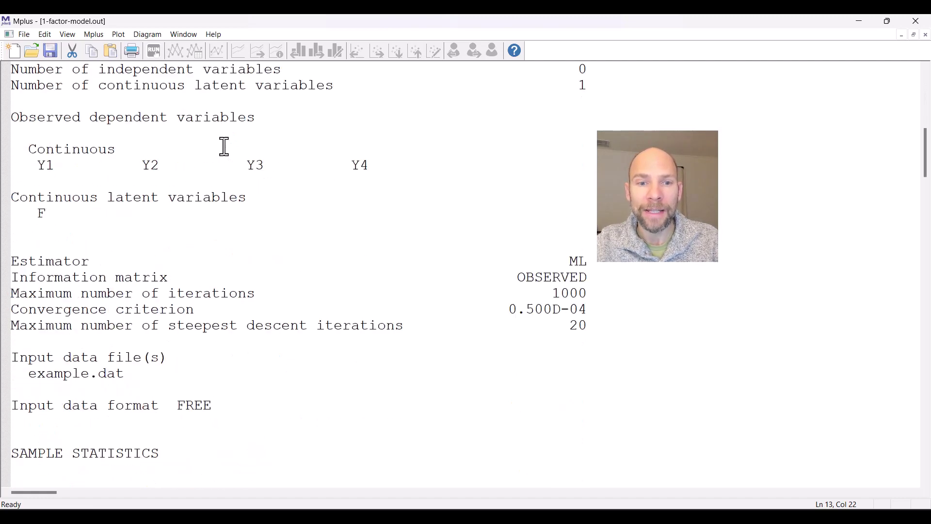
scroll(225, 145, down, 2)
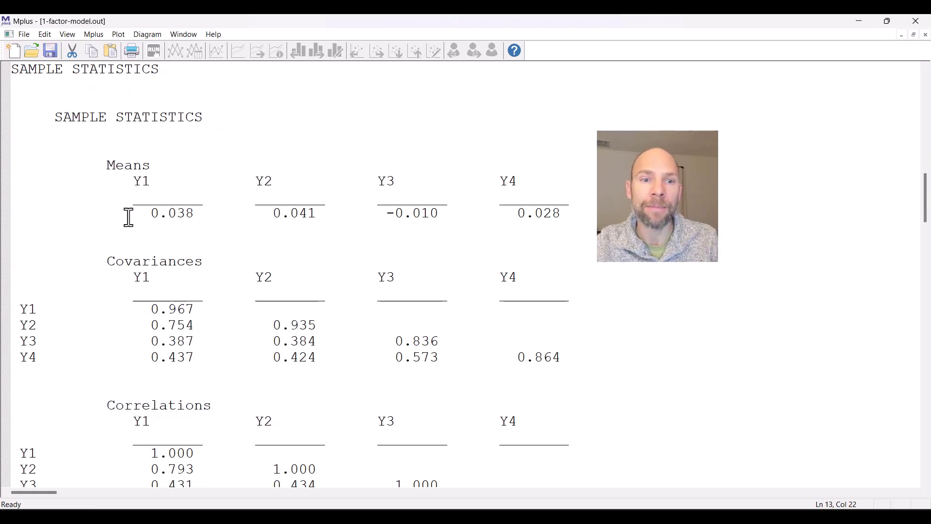
scroll(163, 288, down, 2)
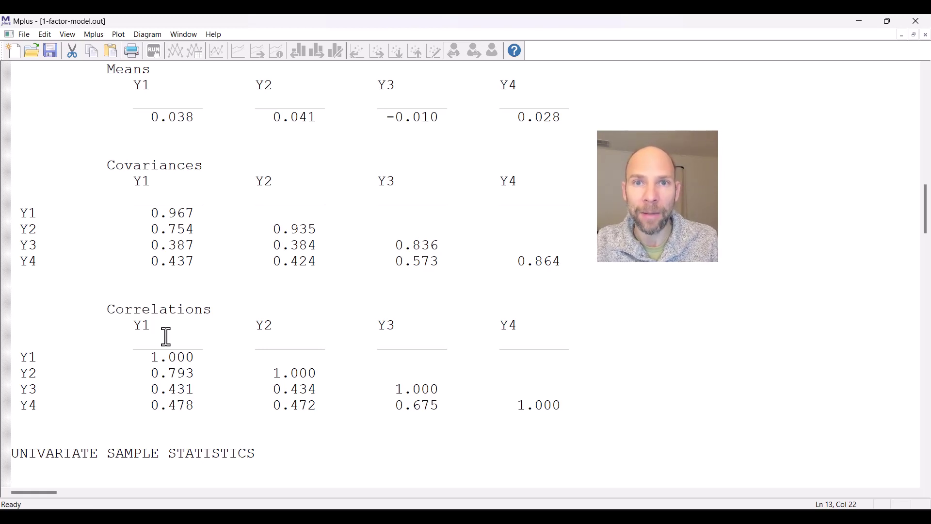
scroll(155, 297, down, 8)
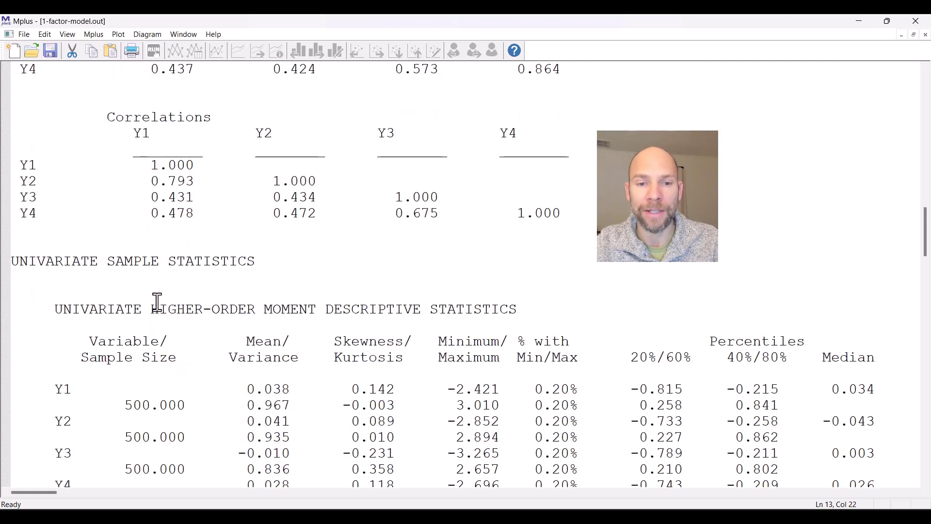
scroll(158, 283, down, 4)
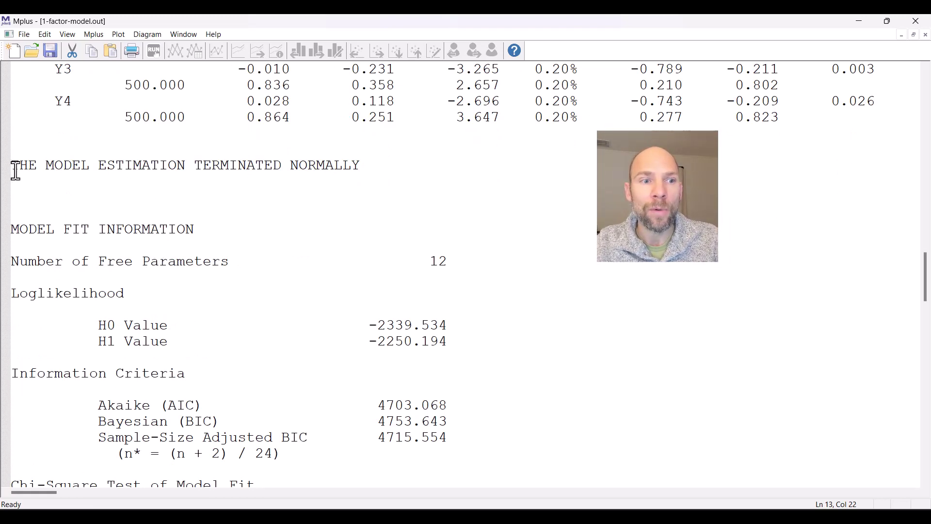
- Highlight the model estimation termination line and the Number of Free Parameters line in the fit information
drag(16, 171, 385, 163)
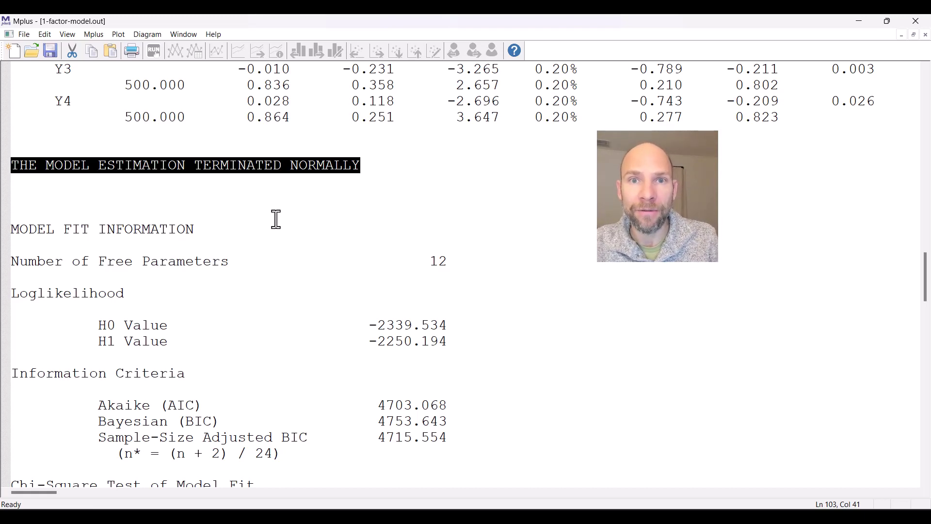
scroll(187, 192, down, 2)
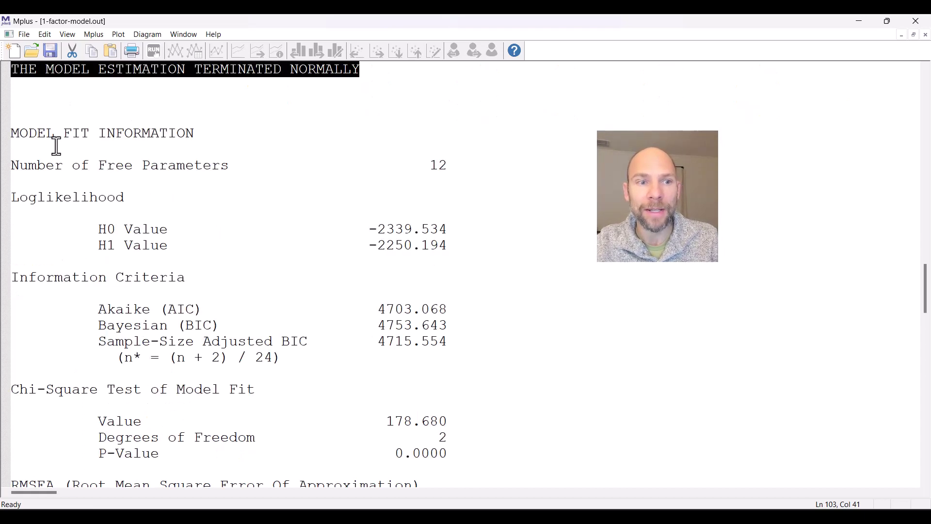
drag(19, 165, 490, 160)
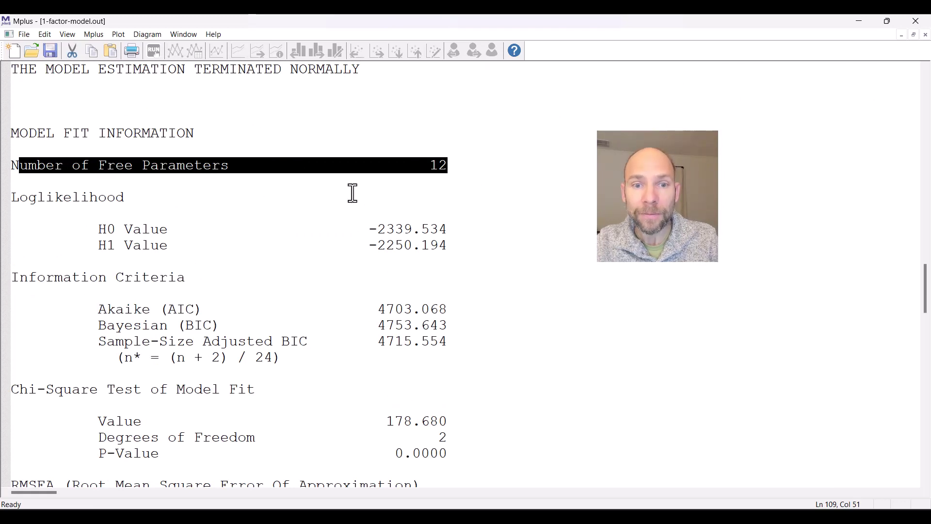
- Review the model fit statistics and highlight the CFI and TLI lines in turn
scroll(348, 193, down, 2)
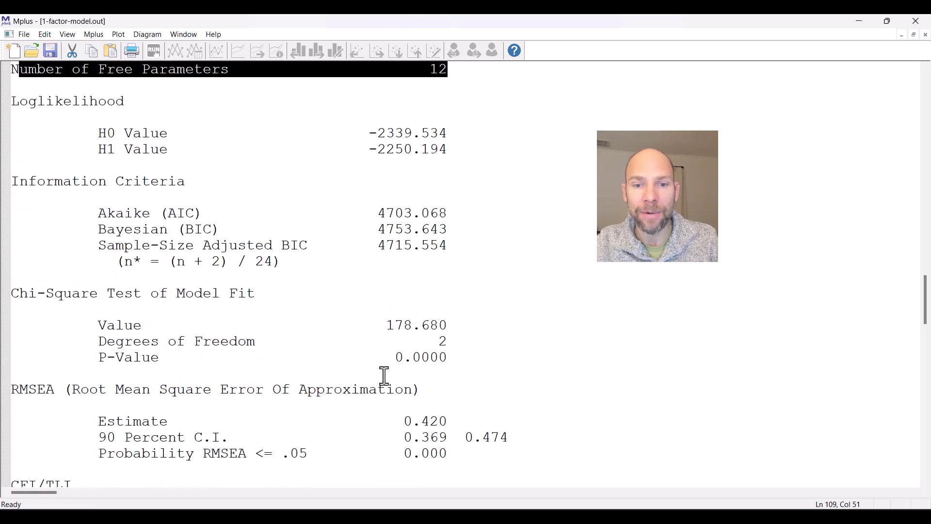
scroll(475, 286, down, 2)
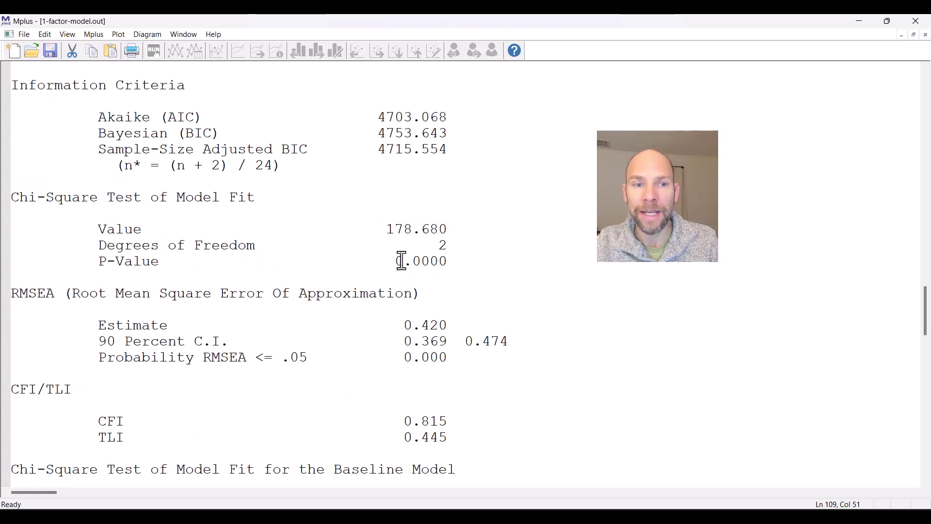
scroll(391, 245, down, 4)
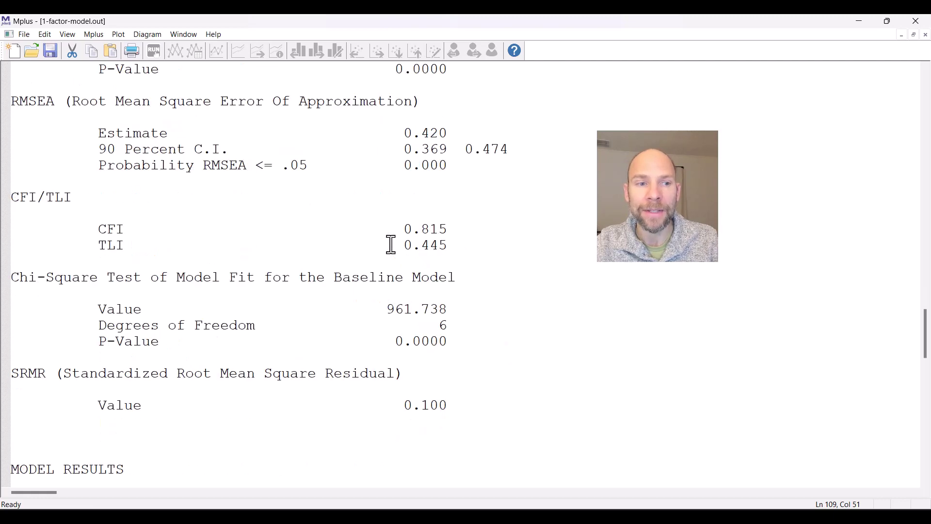
scroll(391, 244, down, 2)
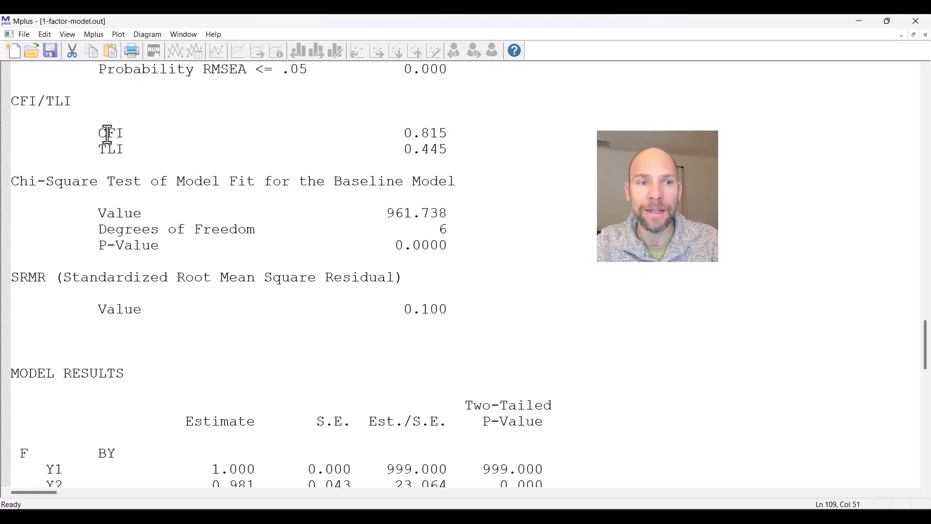
drag(97, 133, 474, 133)
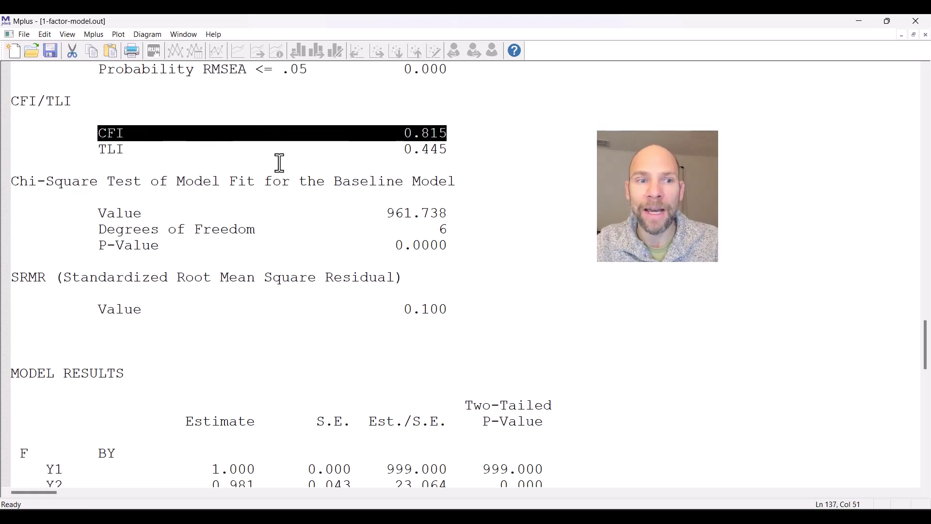
drag(104, 152, 464, 147)
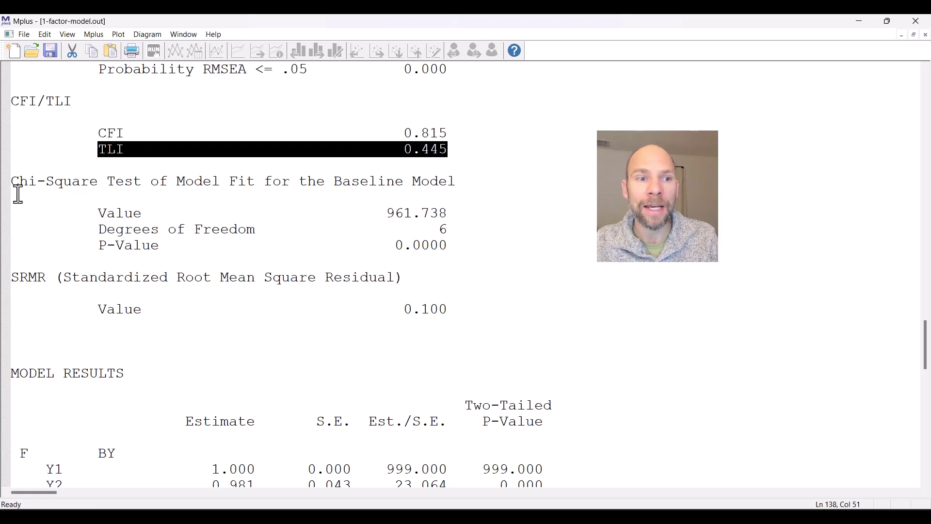
- Highlight the baseline model's chi-square test heading, along with its value, degrees of freedom and p-value
drag(12, 182, 462, 179)
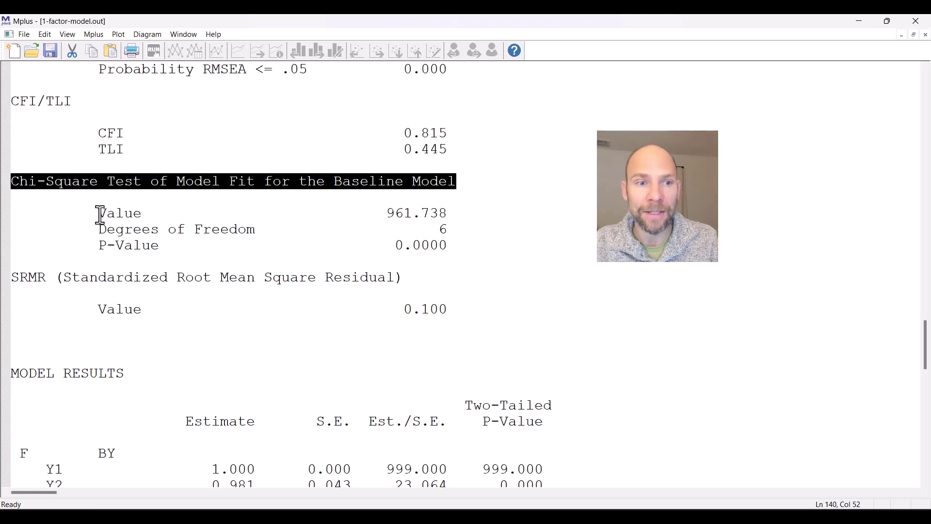
drag(98, 212, 473, 217)
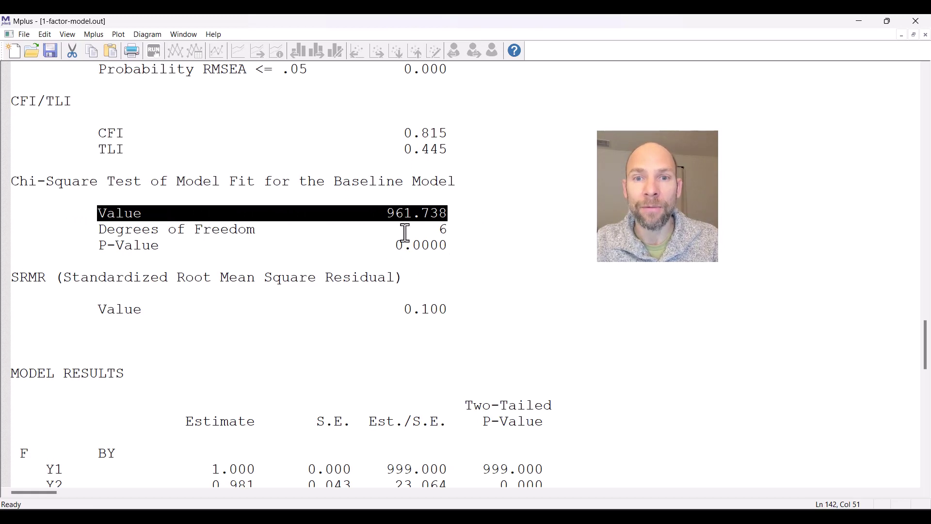
drag(442, 231, 456, 231)
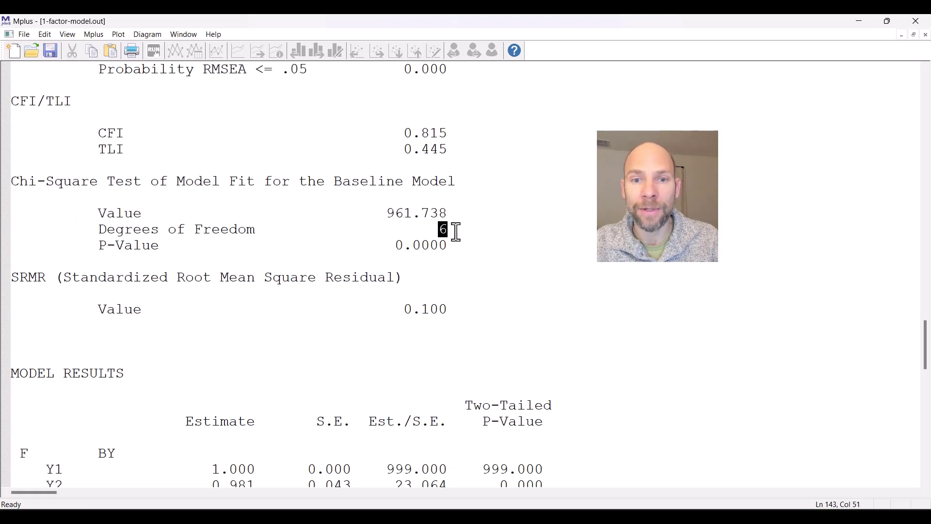
drag(387, 213, 435, 231)
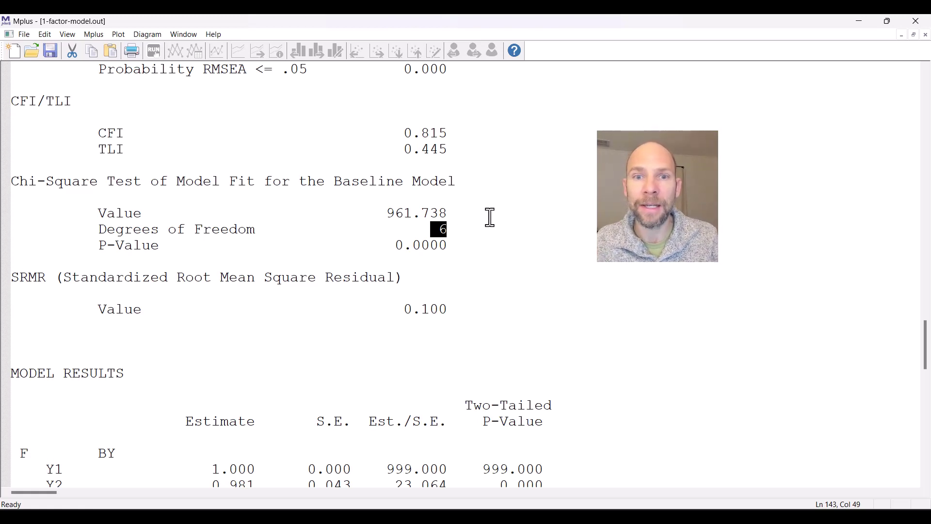
double_click(386, 214)
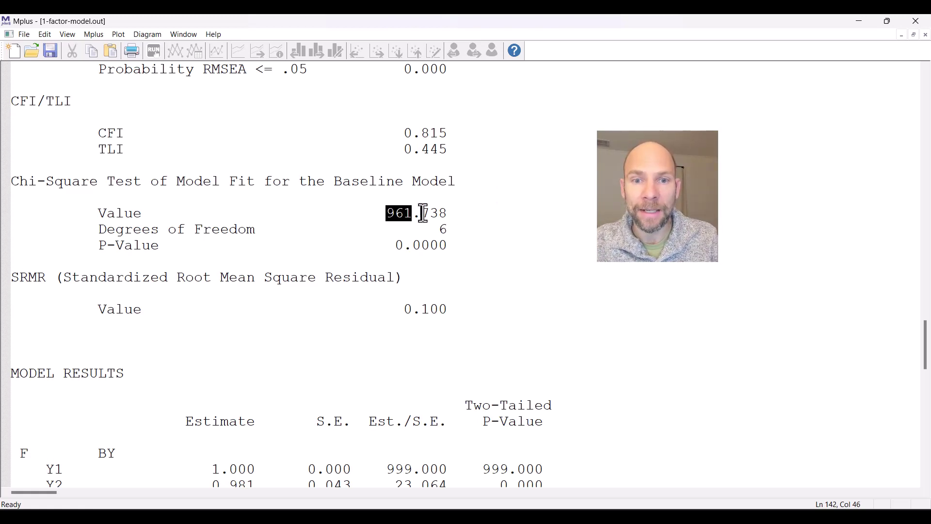
drag(424, 214, 449, 214)
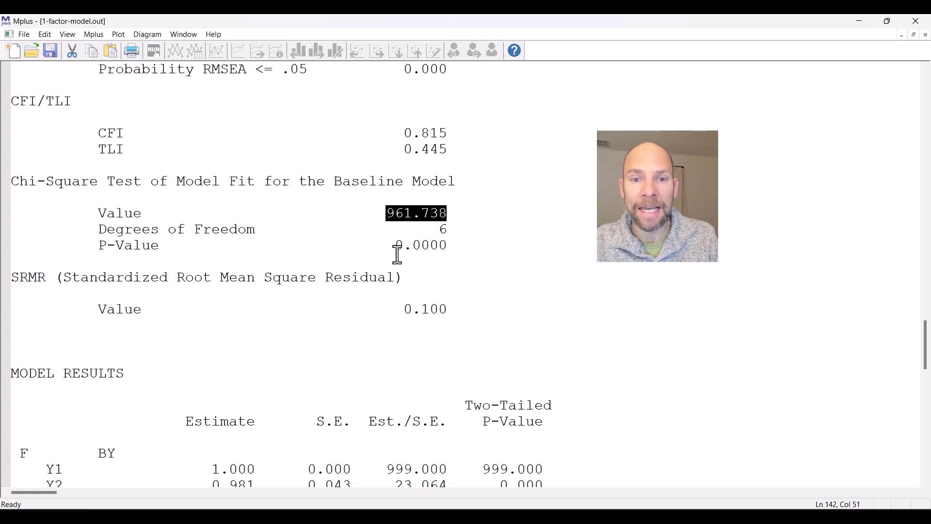
drag(395, 246, 452, 248)
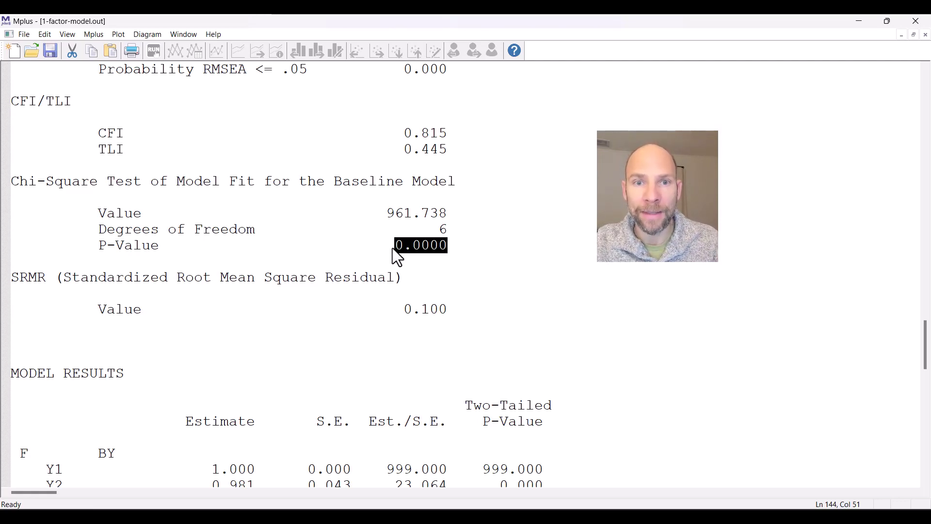
- Return to the sample statistics and highlight the Covariances heading and individual covariances among Y1 to Y4
scroll(399, 257, up, 10)
scroll(394, 251, up, 15)
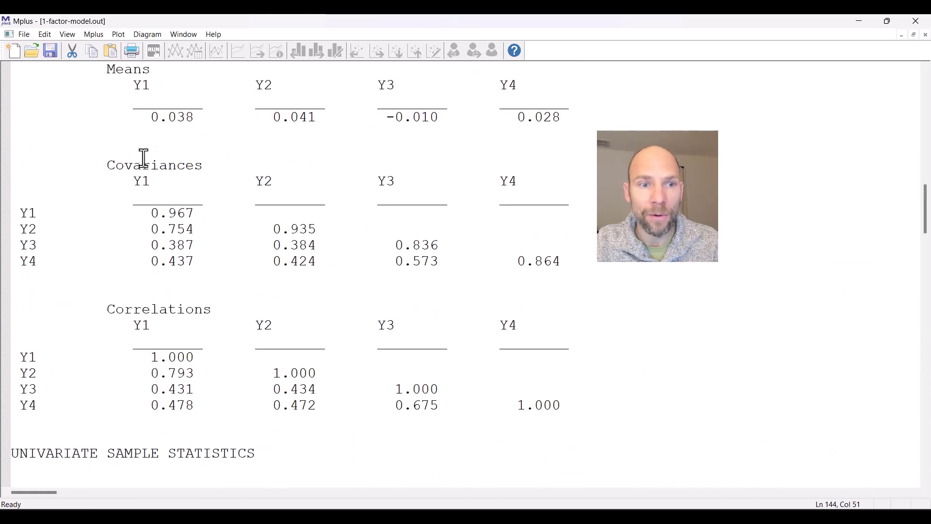
drag(91, 166, 220, 173)
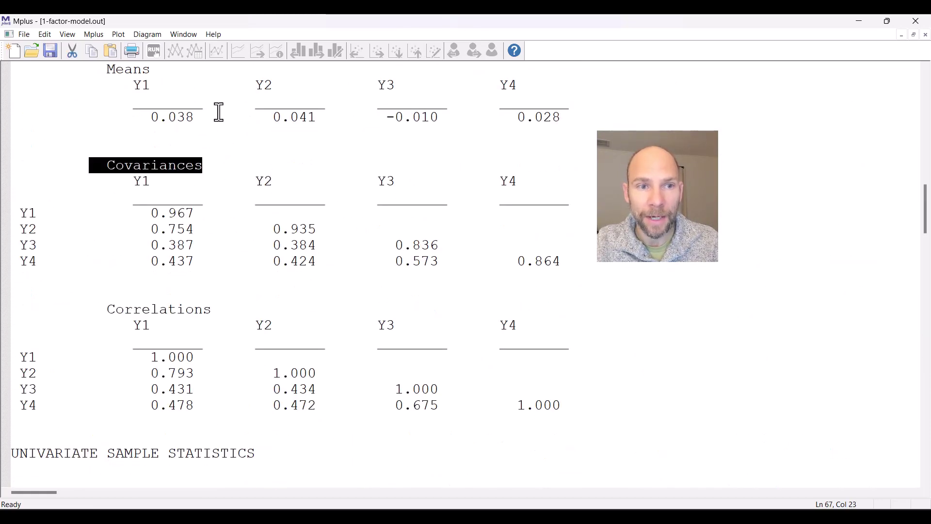
drag(151, 229, 200, 262)
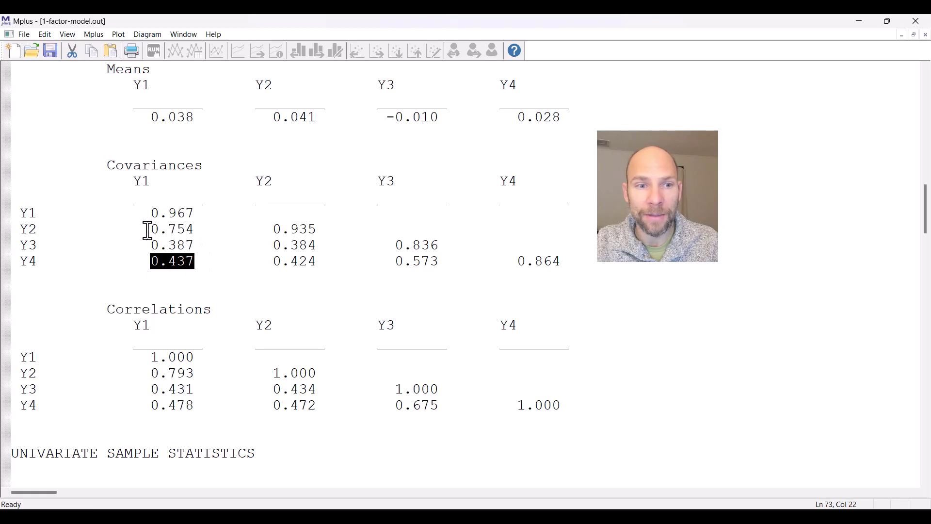
drag(146, 229, 206, 262)
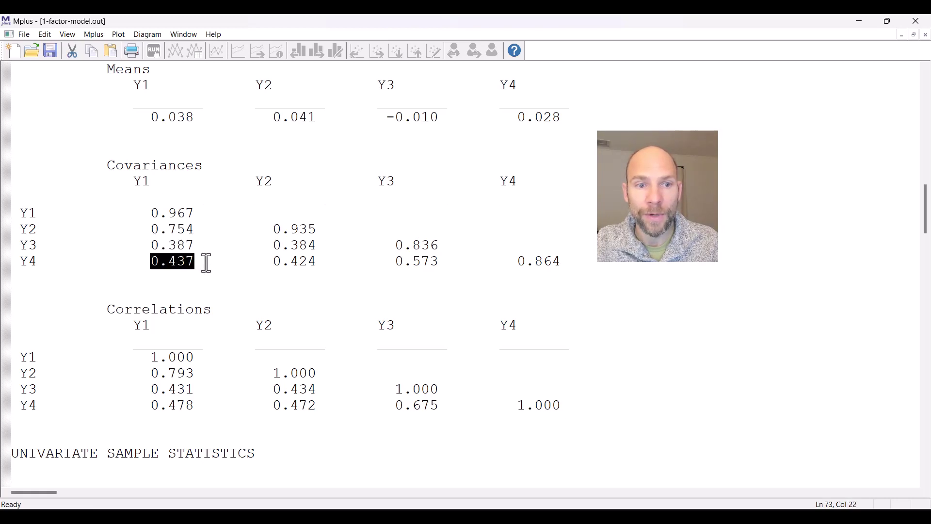
drag(272, 245, 337, 246)
drag(272, 262, 320, 262)
click(398, 265)
drag(399, 265, 462, 265)
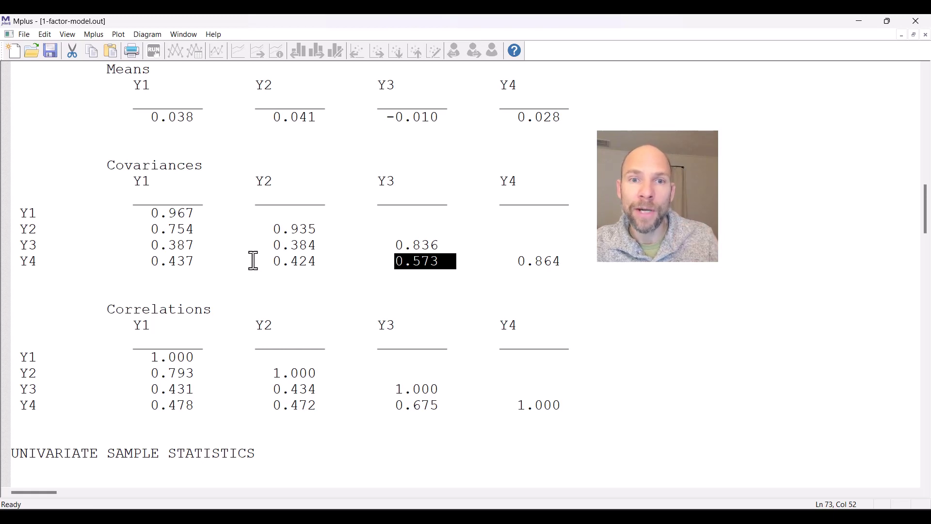
- Highlight the variances of Y1 to Y4 on the covariance matrix's diagonal, followed by the Y1–Y2 covariance
drag(150, 213, 196, 213)
drag(272, 229, 321, 228)
drag(396, 245, 439, 245)
drag(517, 262, 562, 262)
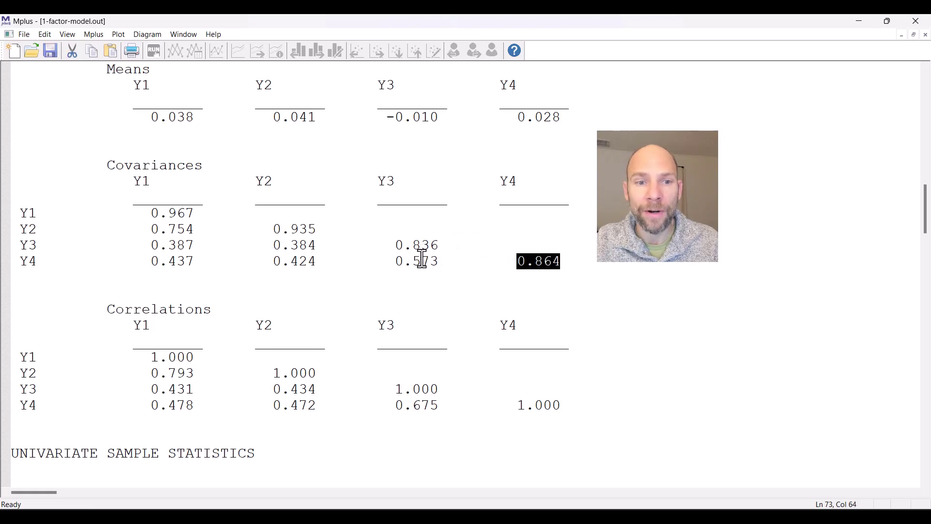
drag(150, 229, 195, 230)
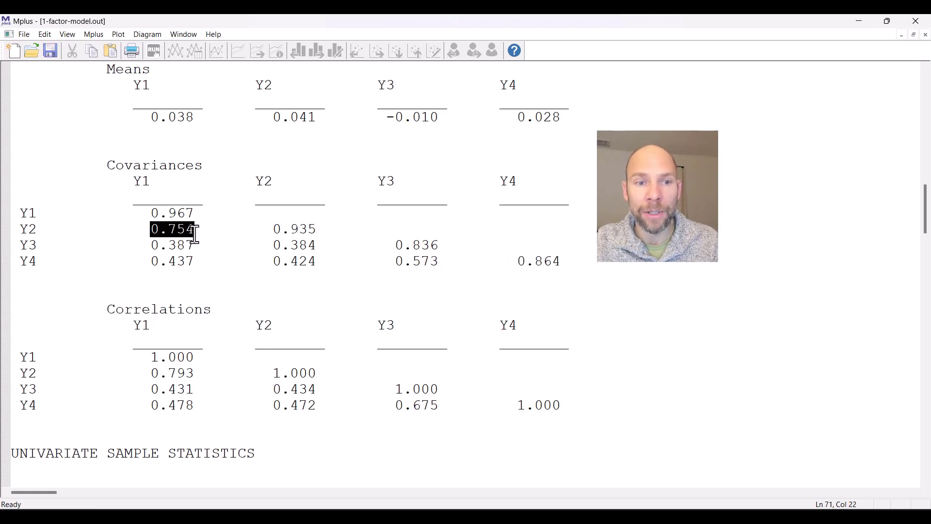
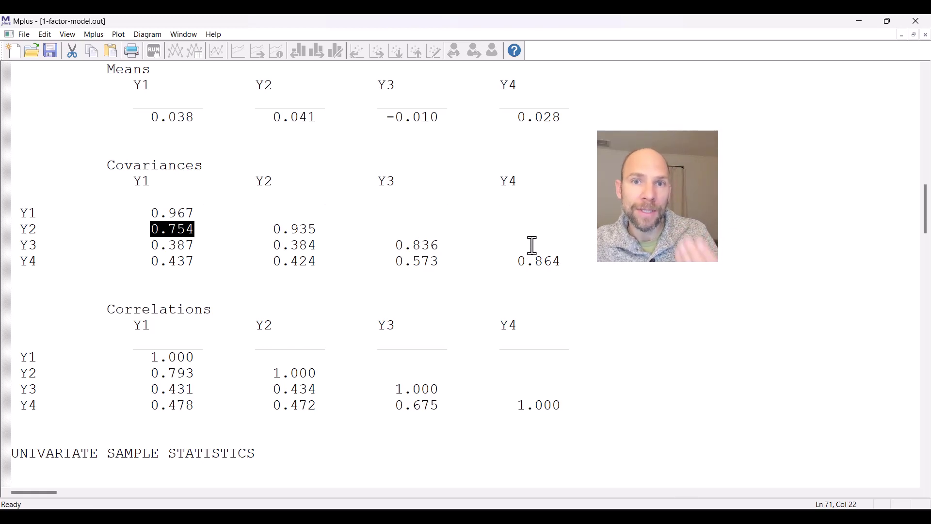
- Highlight the Correlations heading and the Y1–Y2 correlation, and compare it with the Y1–Y2 covariance
scroll(514, 233, down, 2)
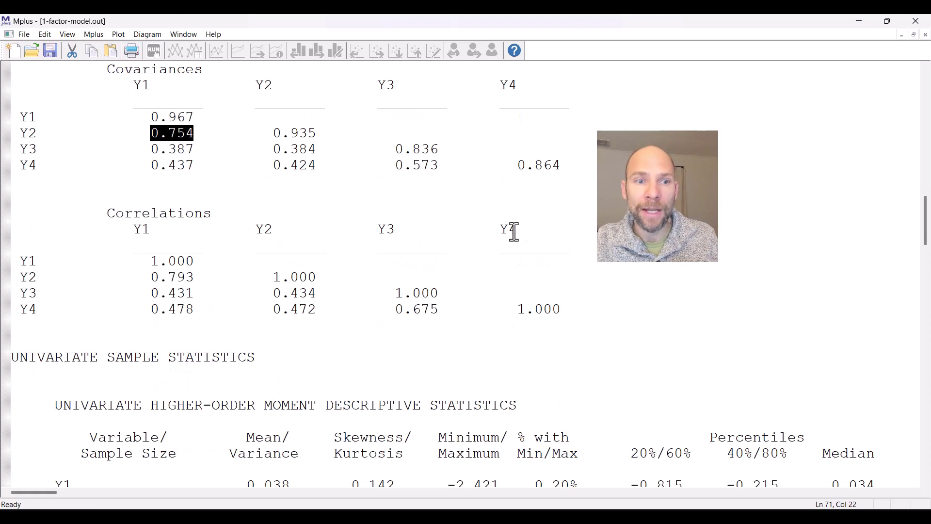
drag(104, 217, 280, 218)
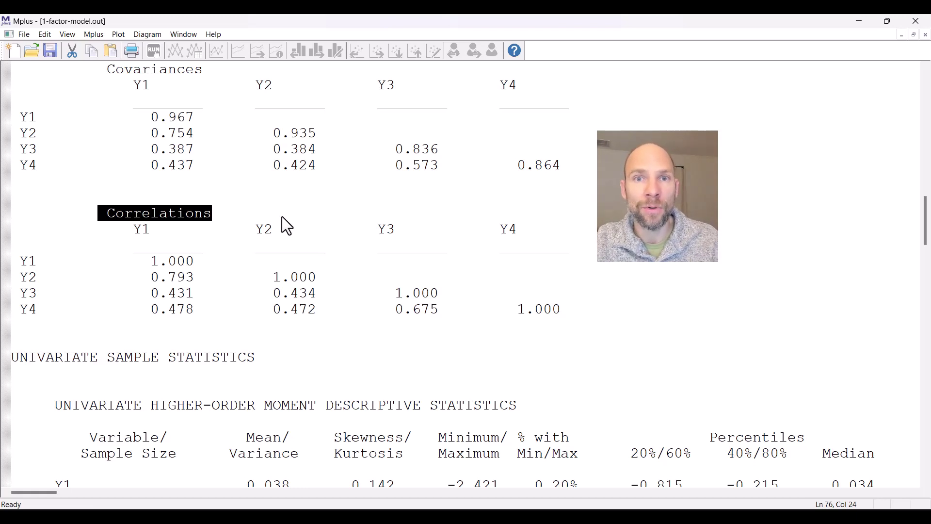
click(153, 278)
drag(153, 279, 203, 278)
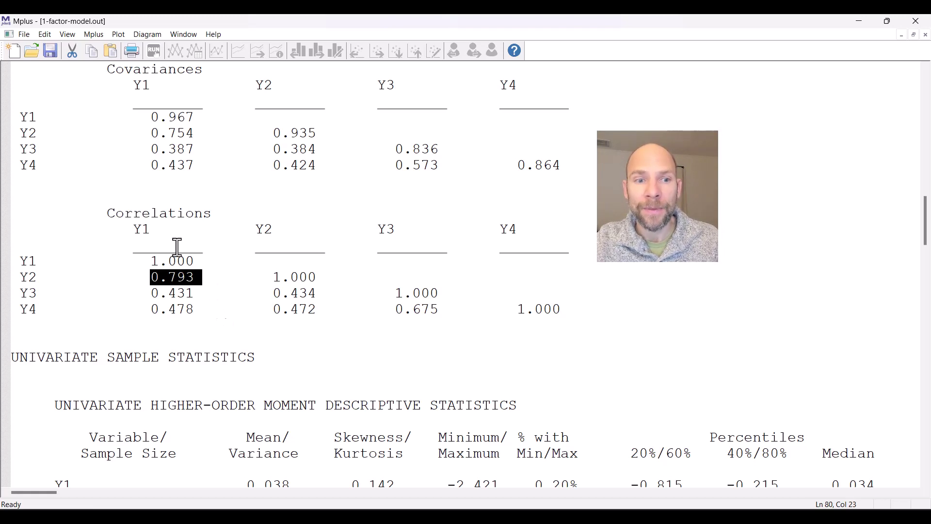
drag(150, 133, 195, 132)
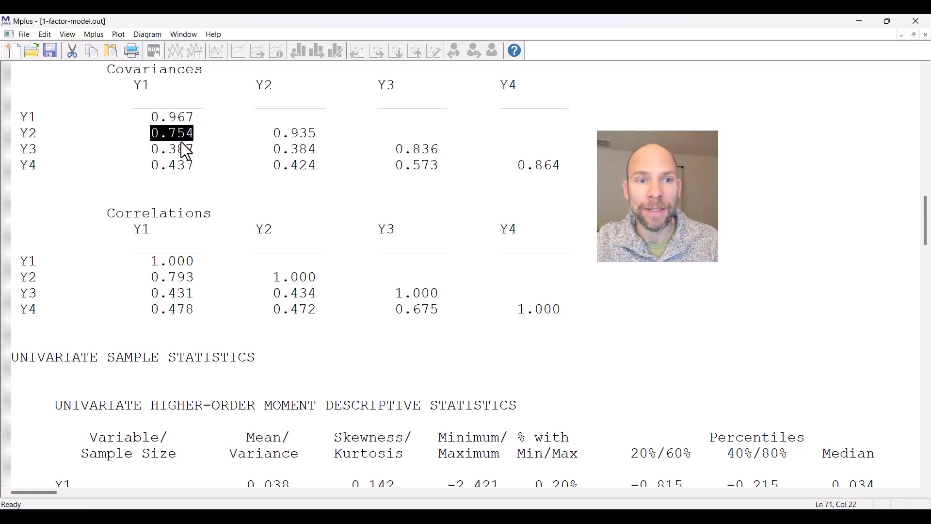
- Highlight the Y1–Y2 correlation, the correlations of Y3 and Y4 with Y1 and Y2, and the sample covariance matrix
drag(142, 277, 203, 278)
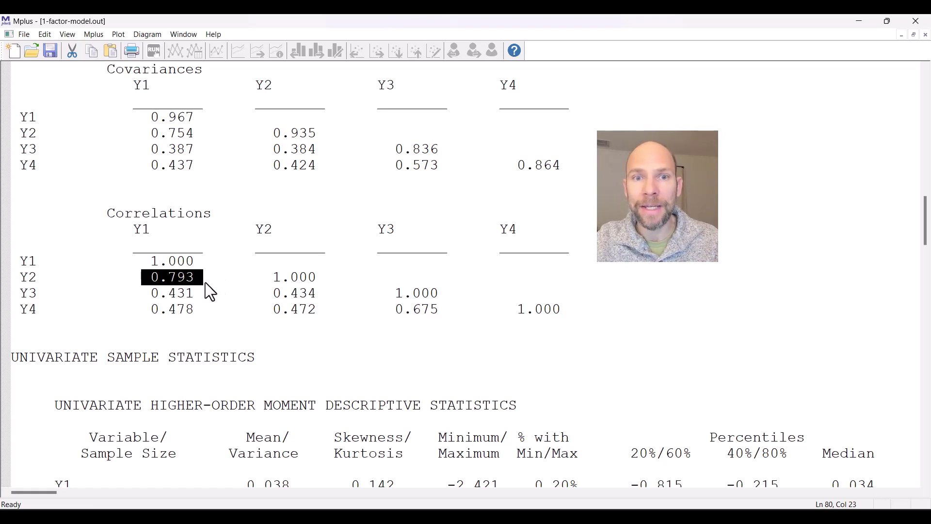
drag(141, 293, 322, 308)
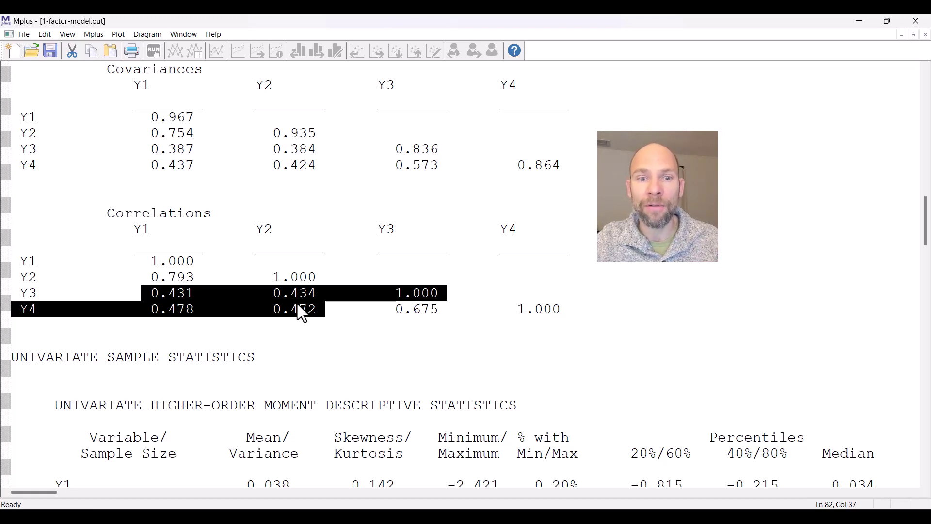
drag(150, 117, 504, 172)
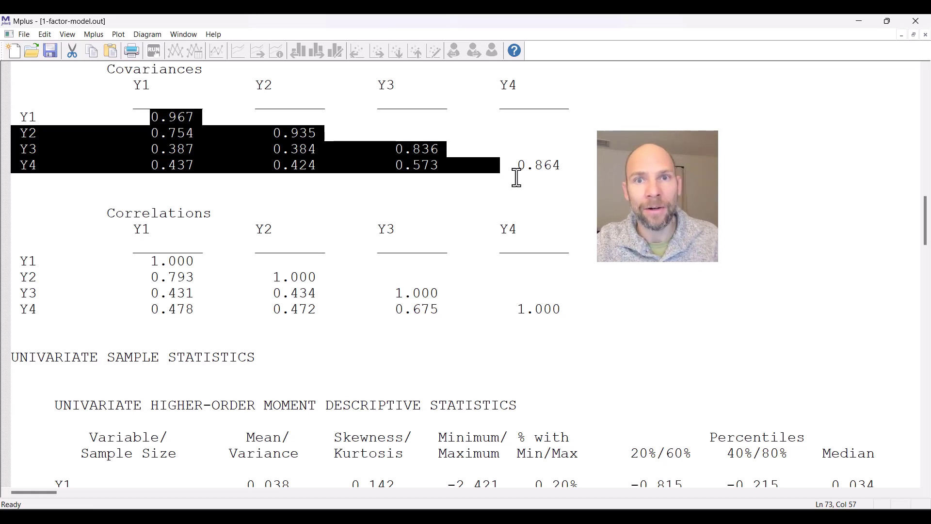
- Compare the one-factor model's chi-square value with the baseline model's, and highlight the one-factor test's degrees of freedom and p-value
scroll(480, 187, down, 10)
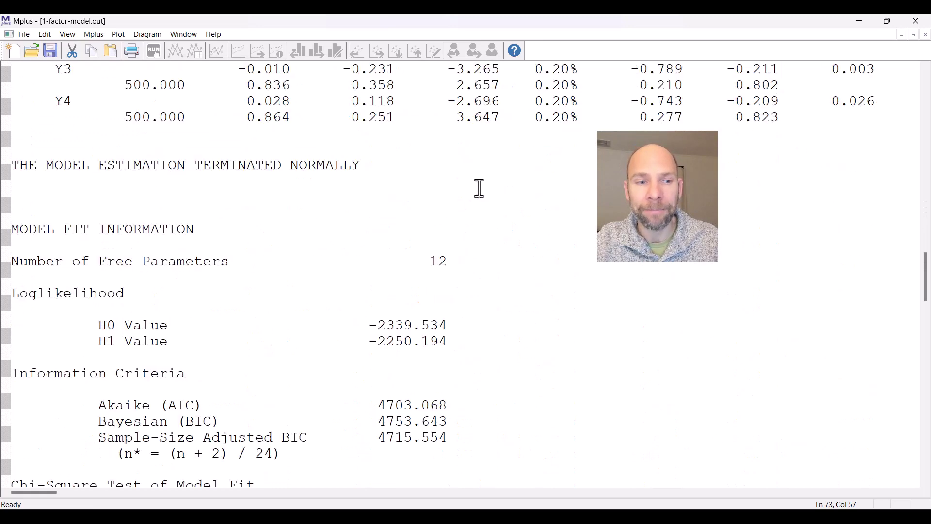
scroll(479, 187, down, 8)
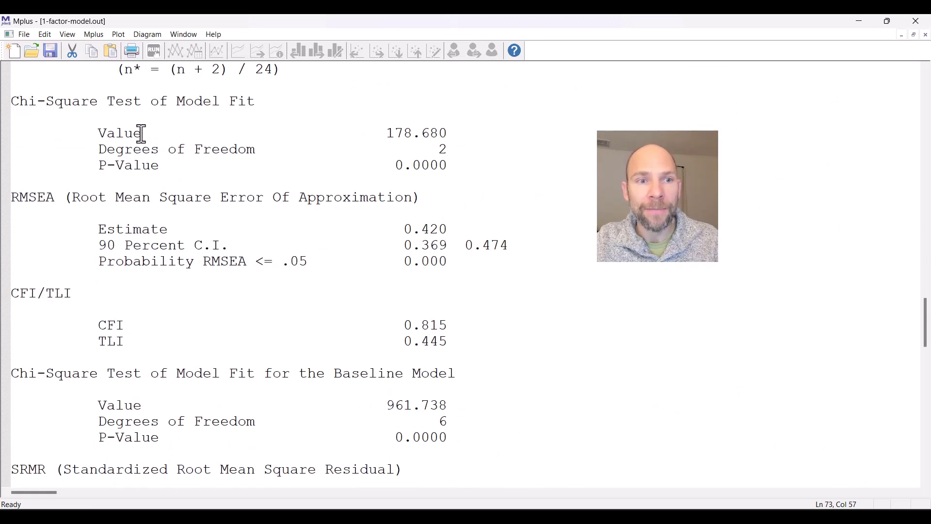
drag(102, 135, 446, 133)
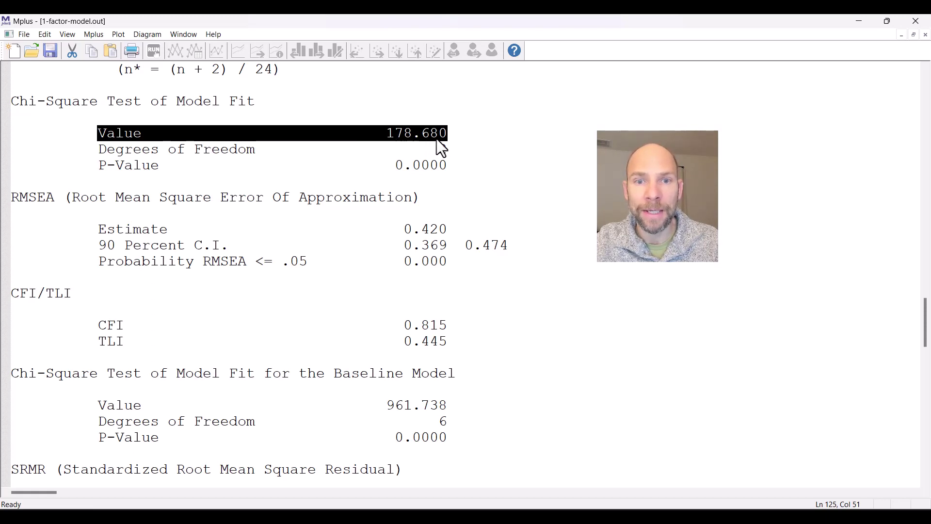
drag(386, 413, 450, 409)
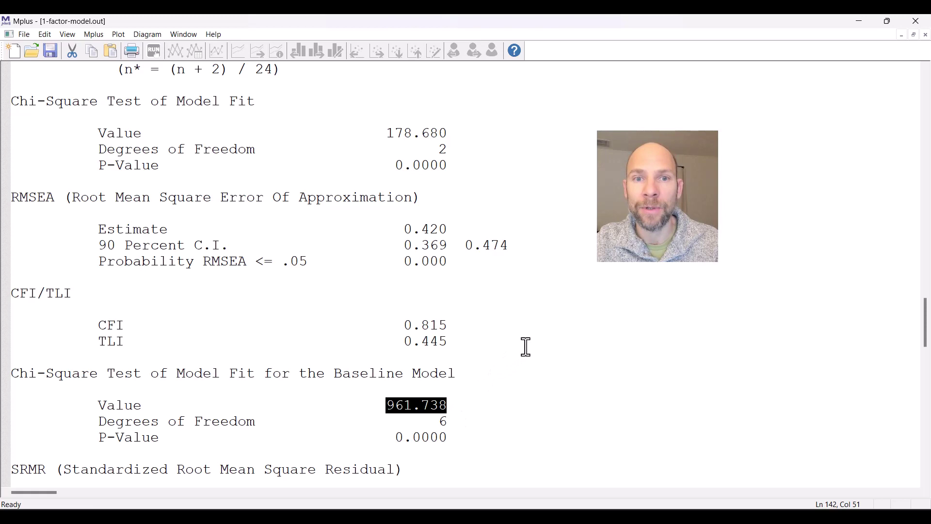
drag(386, 135, 449, 134)
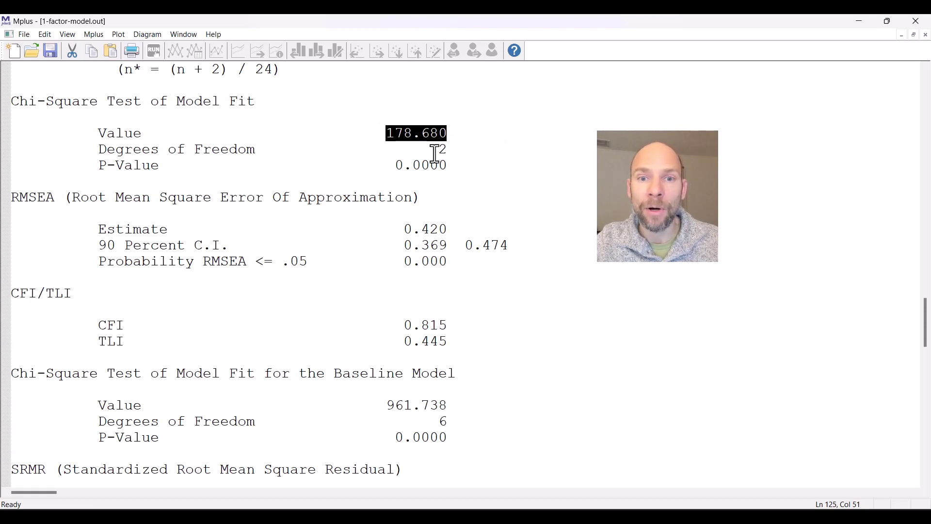
drag(432, 150, 464, 150)
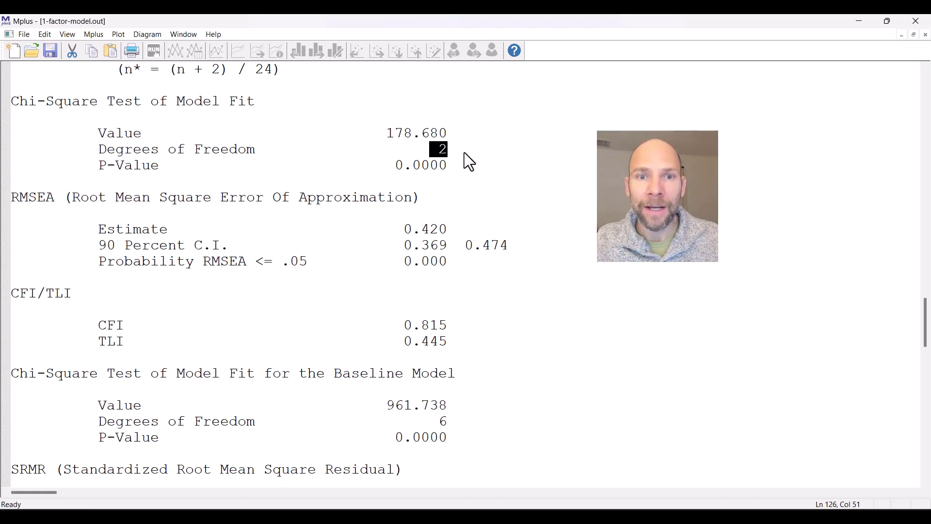
drag(387, 133, 455, 164)
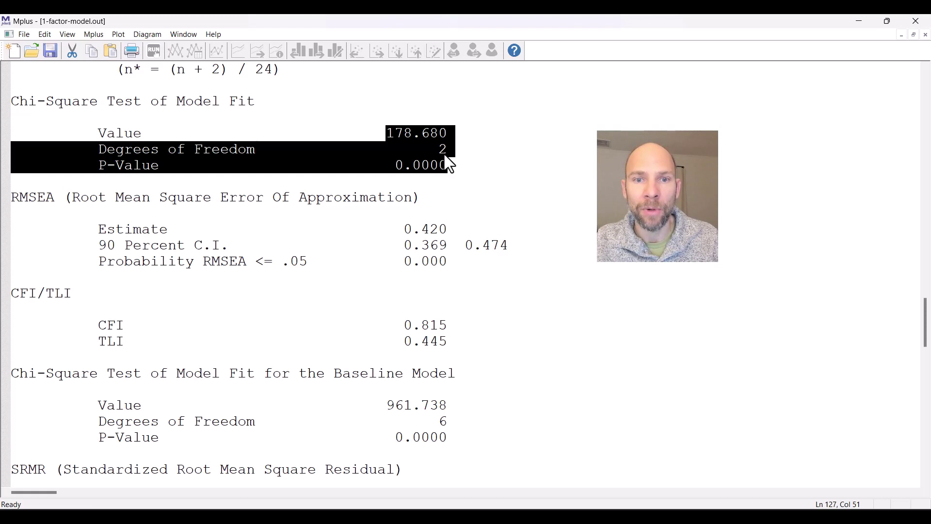
- Highlight the CFI and TLI of the one-factor model in the fit information
scroll(347, 315, down, 2)
drag(100, 229, 451, 229)
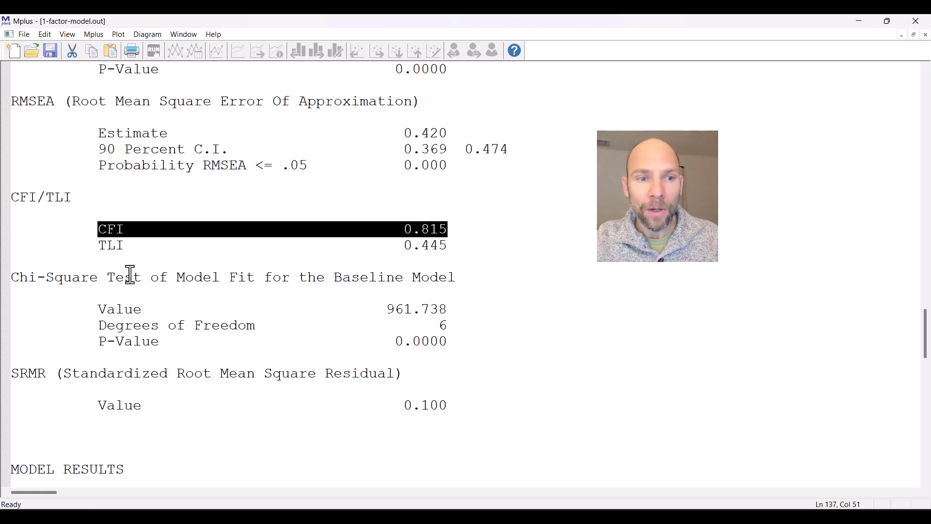
click(407, 246)
drag(408, 246, 448, 246)
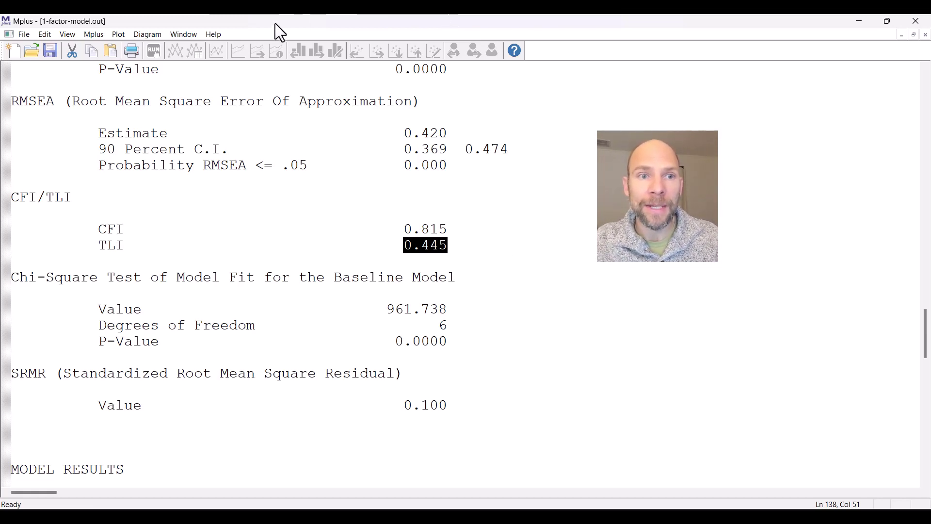
- Switch to the 2-factor-model.out output and highlight factor F2 and the indicators of F1 and F2 in the MODEL command
click(191, 37)
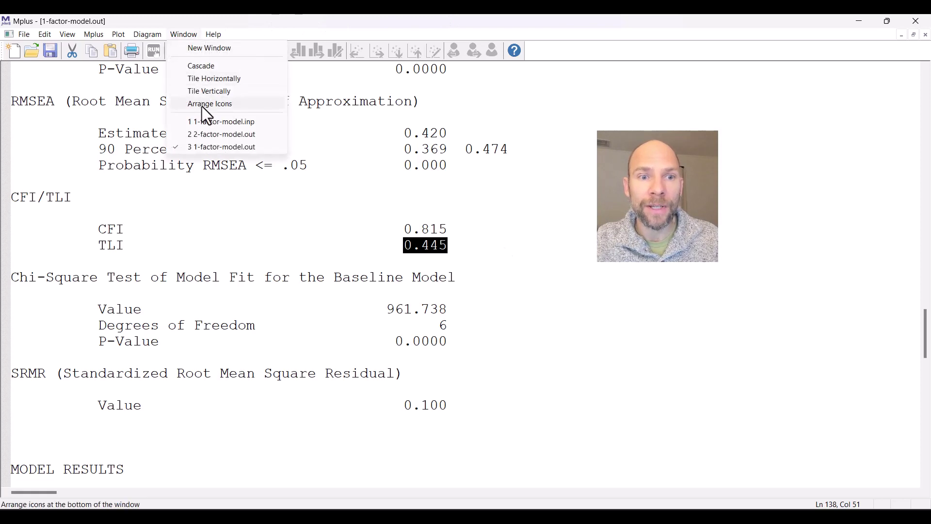
click(215, 136)
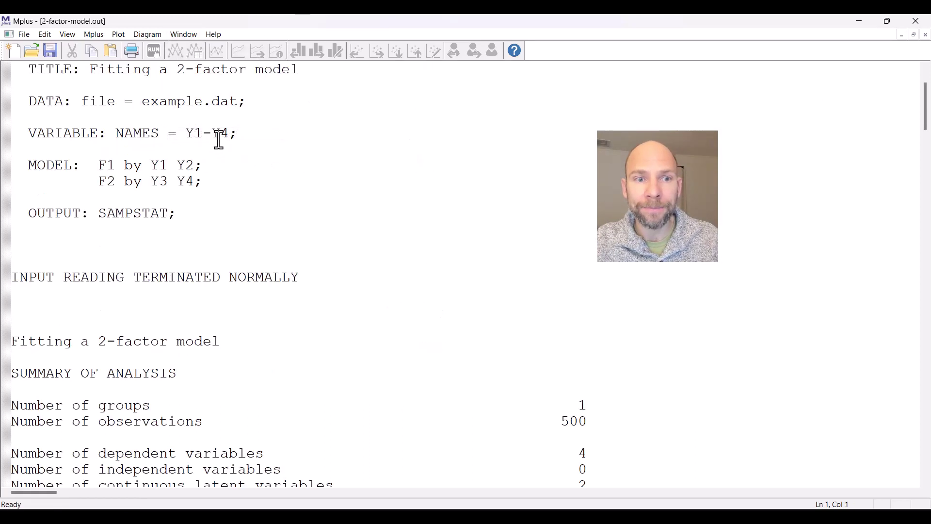
drag(97, 166, 115, 183)
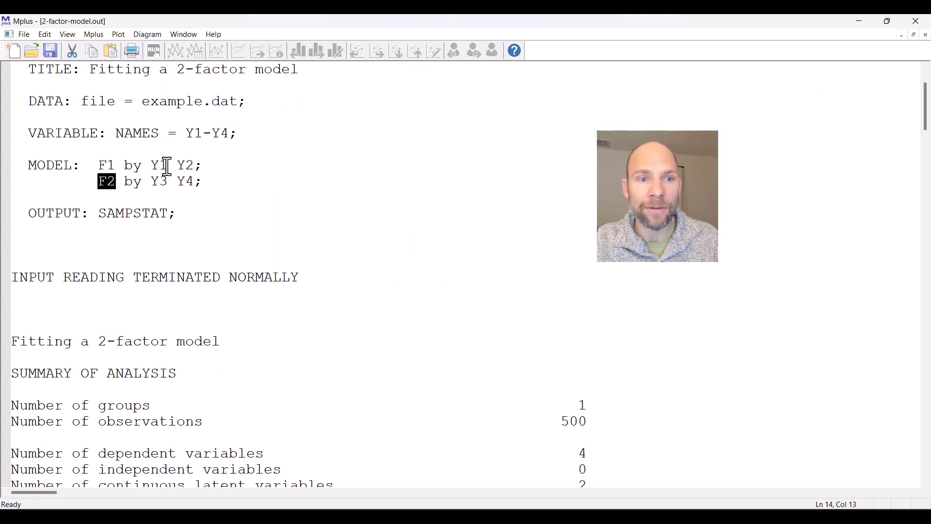
drag(150, 166, 197, 166)
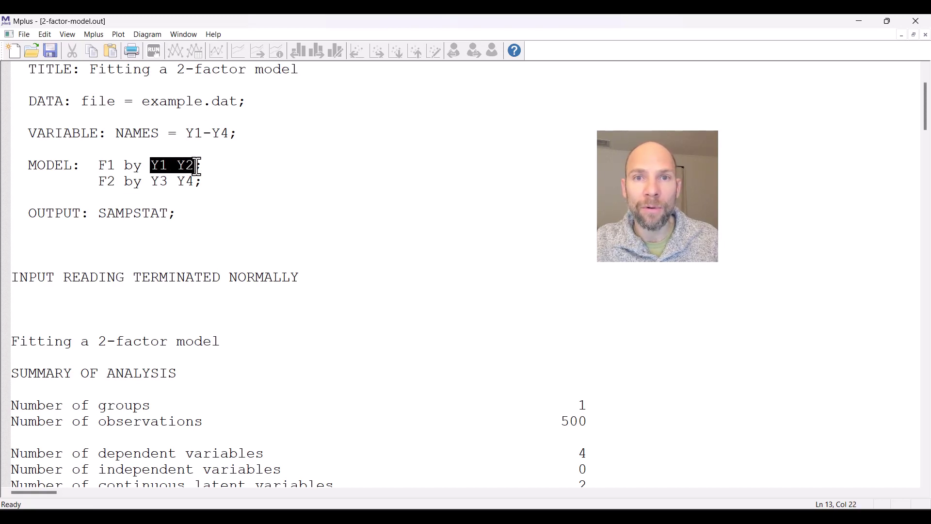
drag(151, 182, 197, 181)
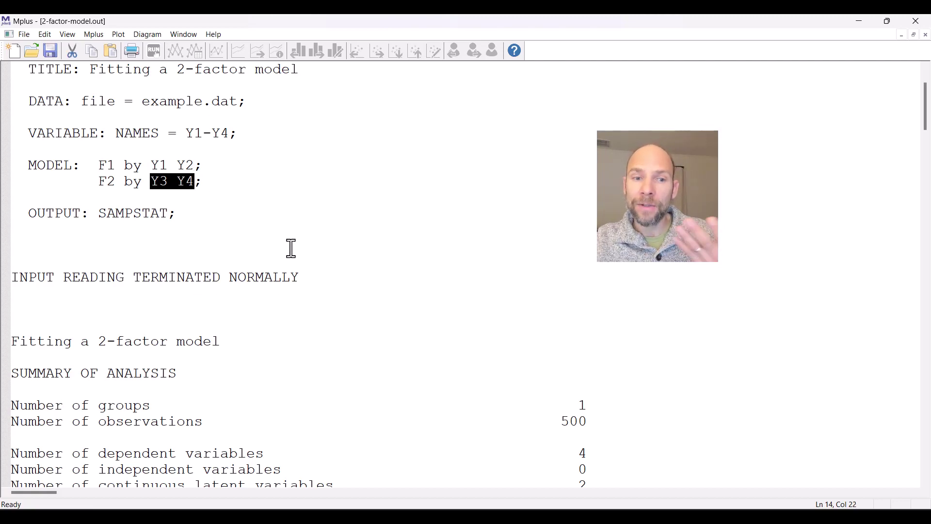
- Go to the two-factor output's fit information and highlight the baseline model's chi-square value
scroll(248, 208, down, 12)
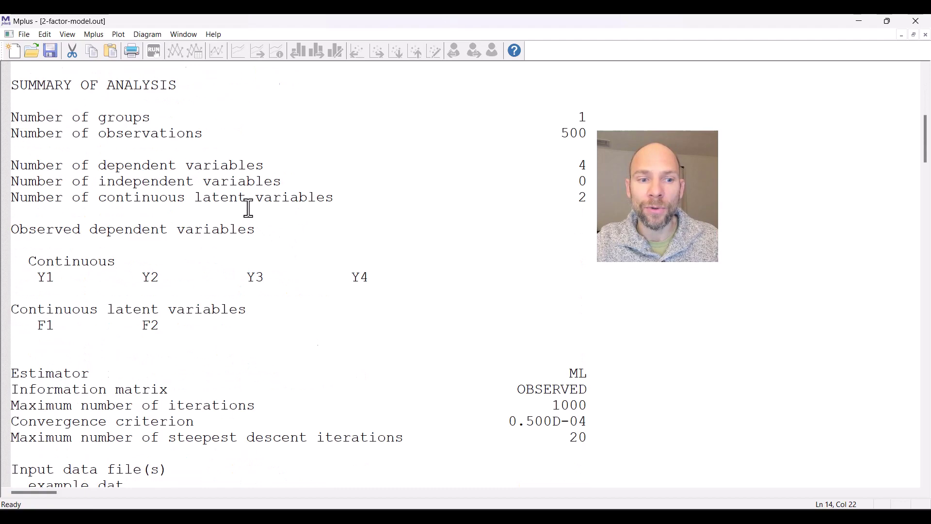
scroll(247, 201, down, 20)
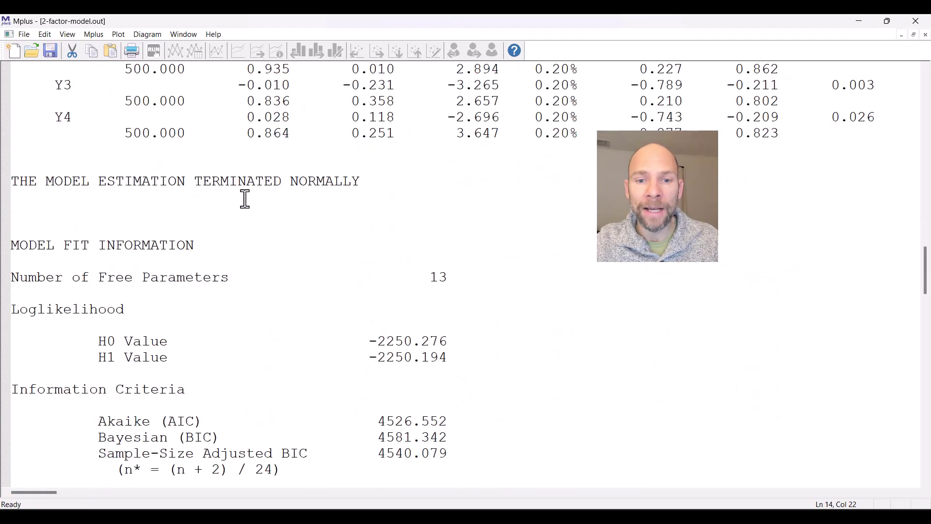
scroll(245, 200, down, 10)
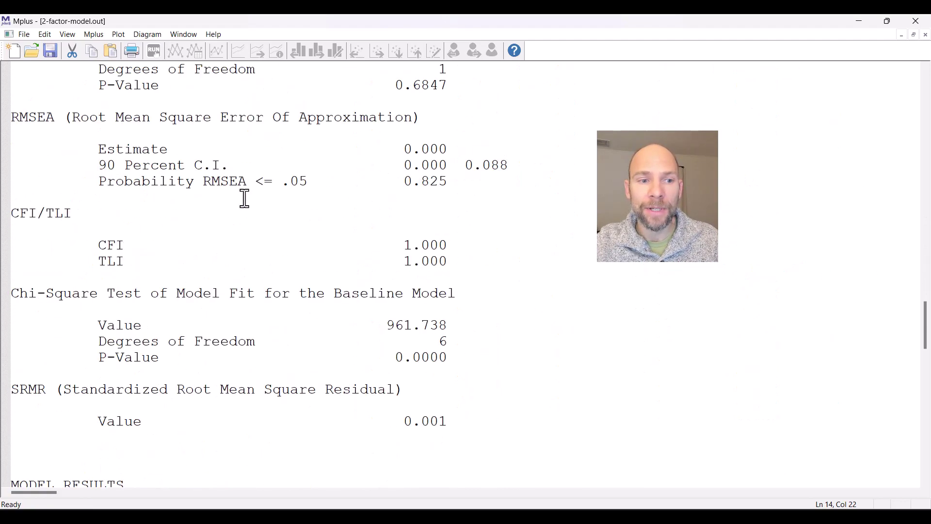
scroll(245, 199, down, 2)
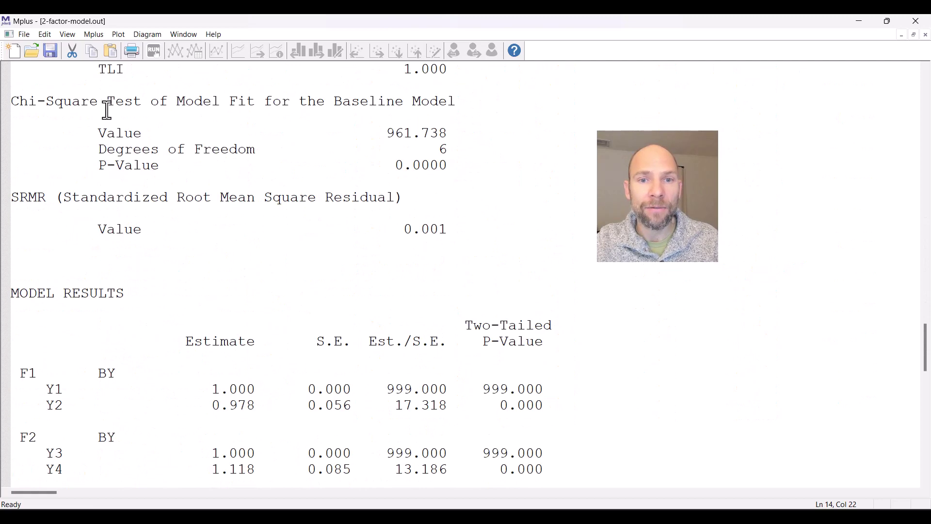
drag(90, 133, 447, 133)
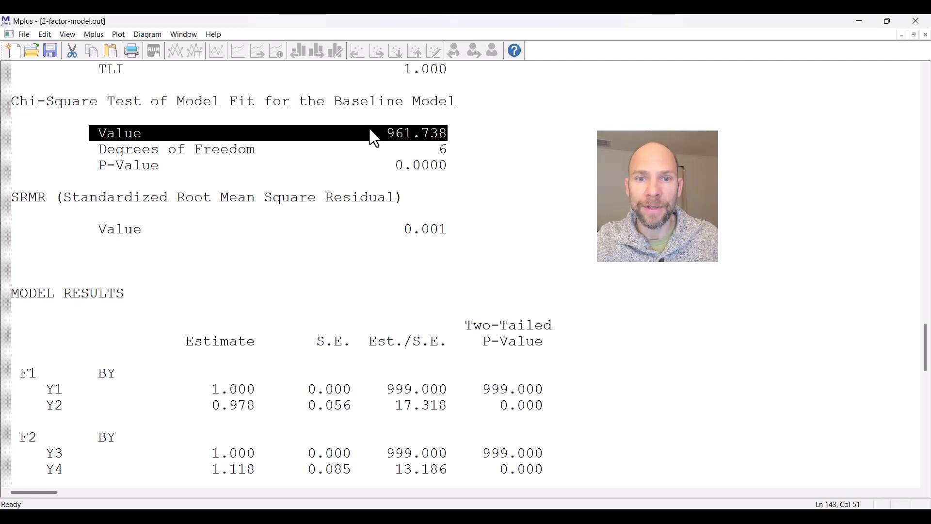
- Highlight the two-factor model's Chi-Square Test of Model Fit heading, along with its value, degrees of freedom and p-value
scroll(413, 208, up, 8)
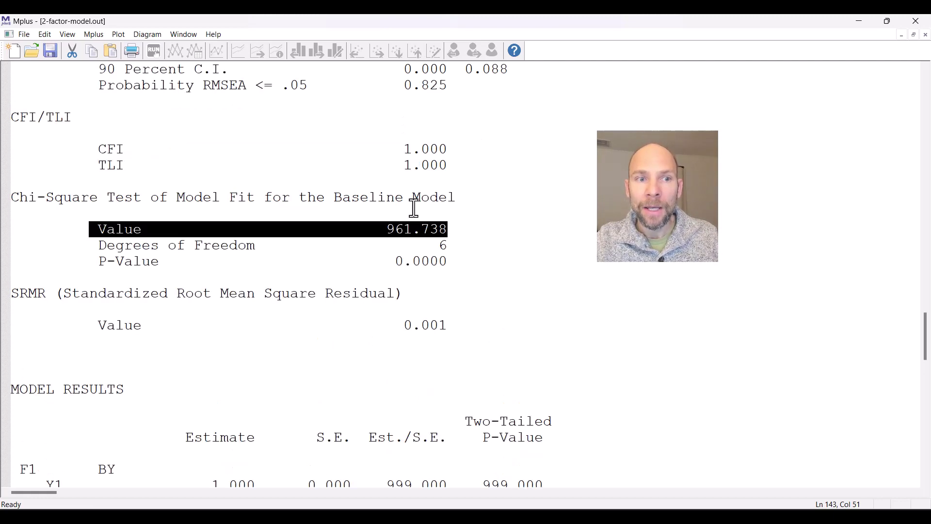
scroll(417, 205, down, 2)
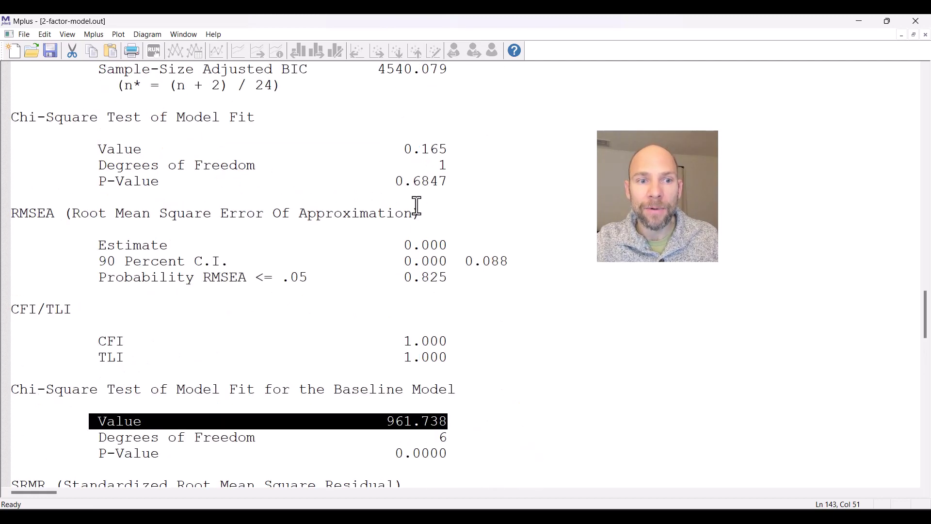
drag(15, 120, 266, 119)
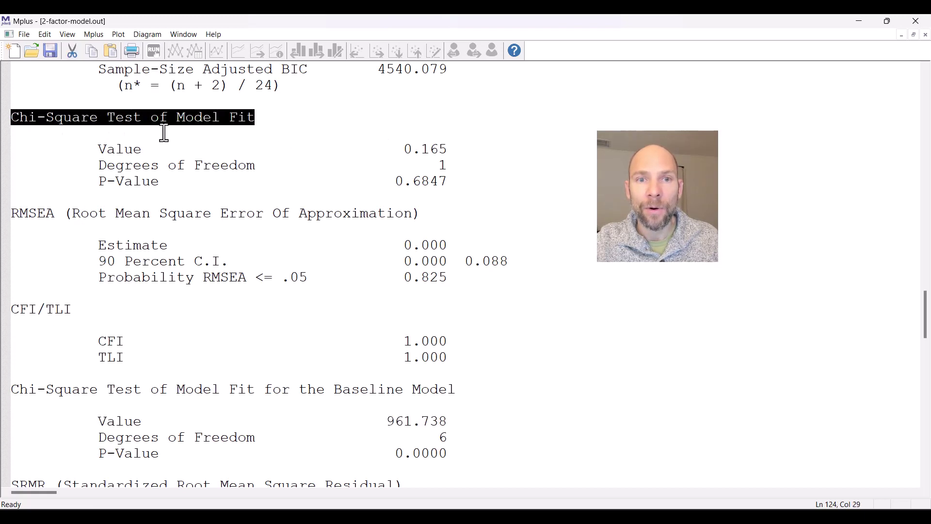
drag(99, 150, 494, 162)
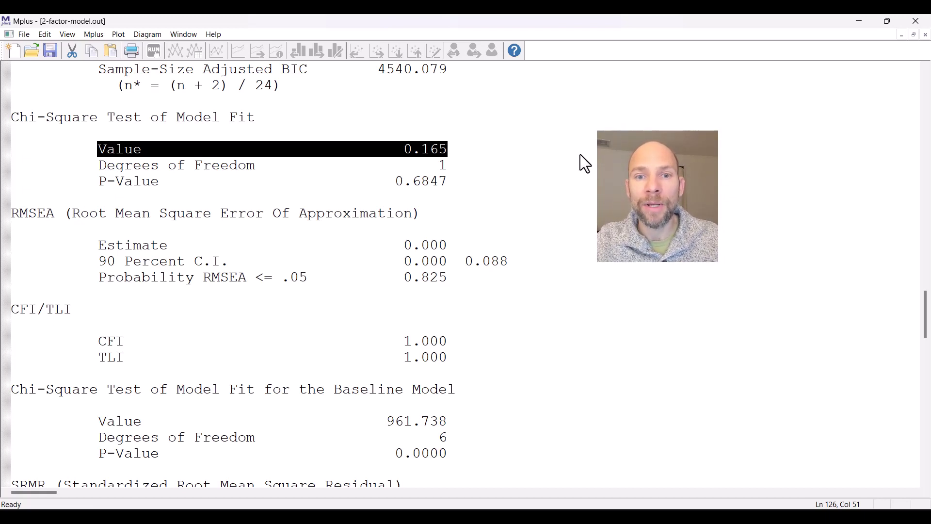
drag(438, 165, 453, 166)
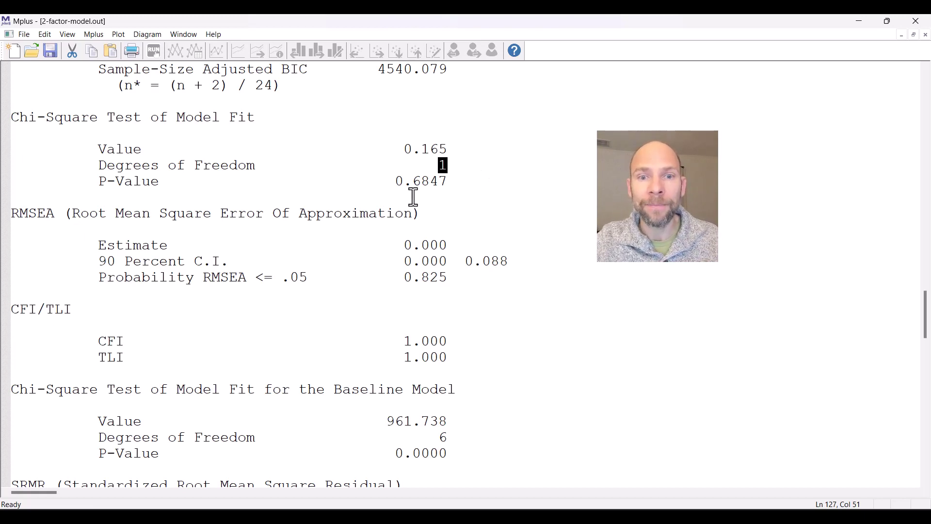
drag(395, 183, 453, 183)
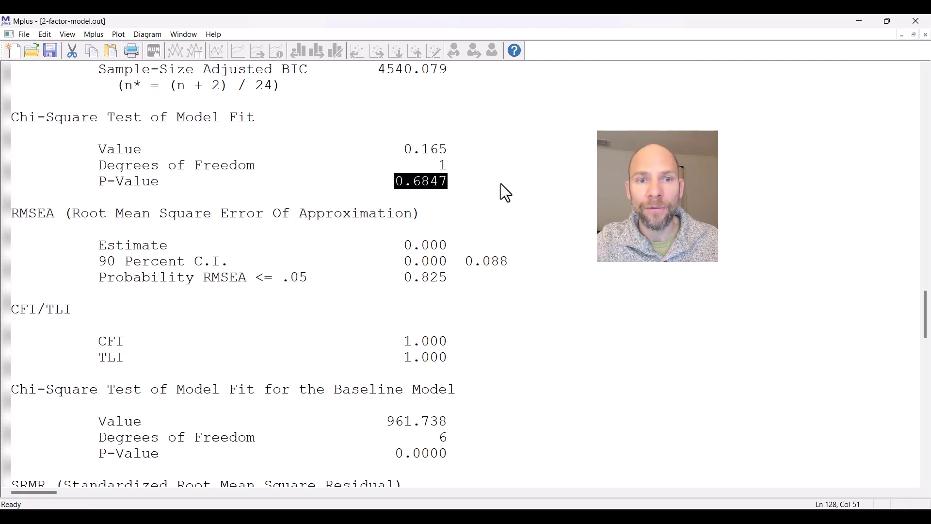
- Return to the sample correlations in the two-factor output and highlight the Y1–Y2 and Y3–Y4 correlations
scroll(502, 183, up, 10)
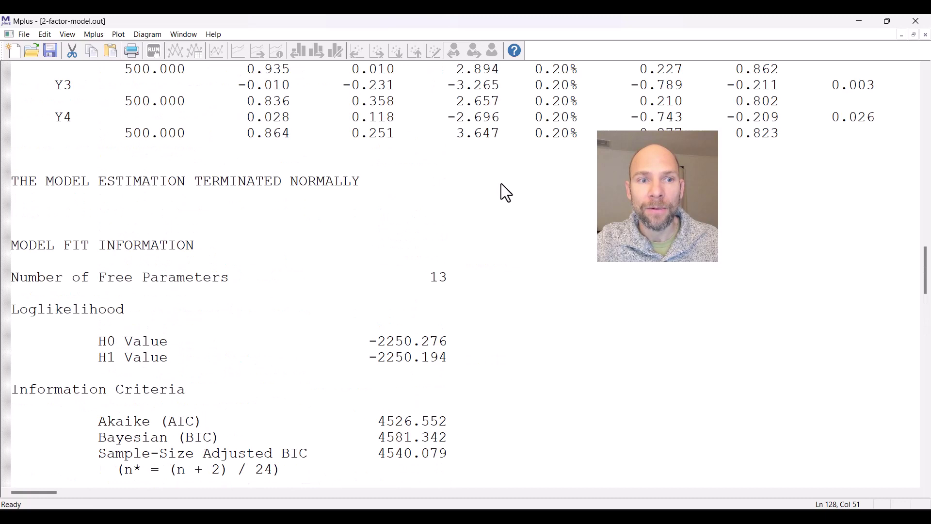
scroll(505, 184, up, 6)
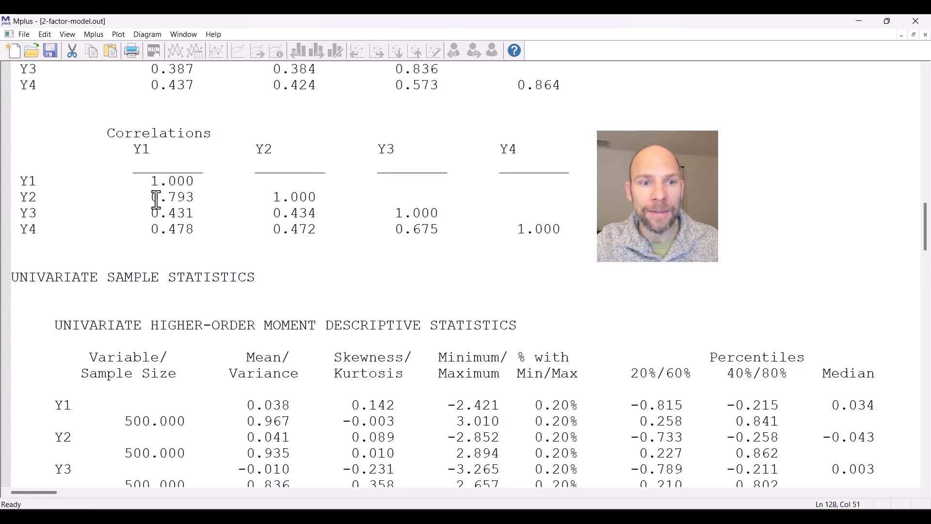
drag(154, 198, 203, 197)
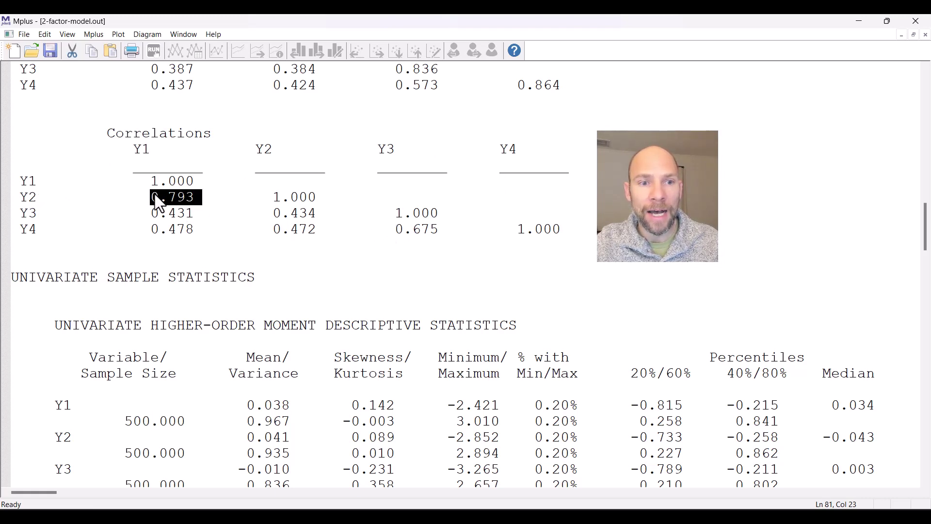
click(399, 232)
drag(399, 232, 447, 231)
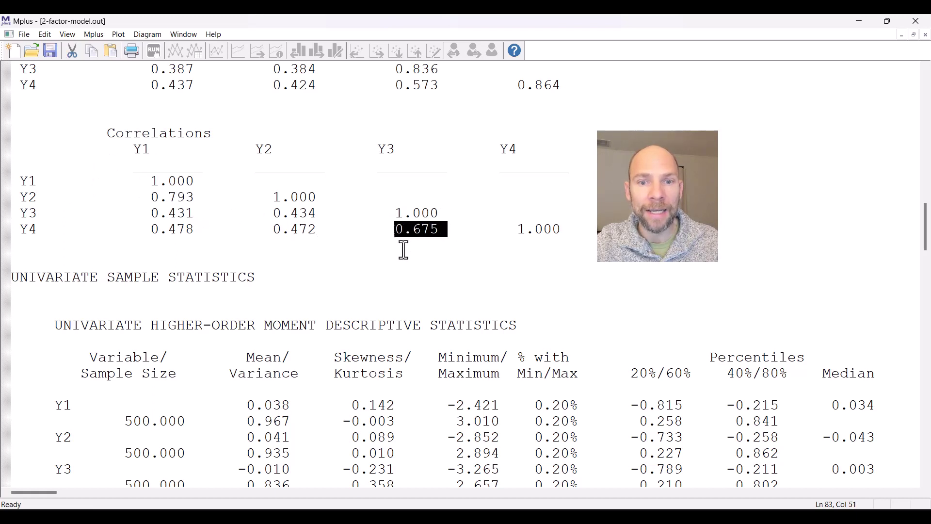
- Highlight the correlations of Y3 and Y4 with Y1 and Y2, and compare them with the Y1–Y2 and Y3–Y4 correlations
click(154, 214)
drag(154, 214, 316, 229)
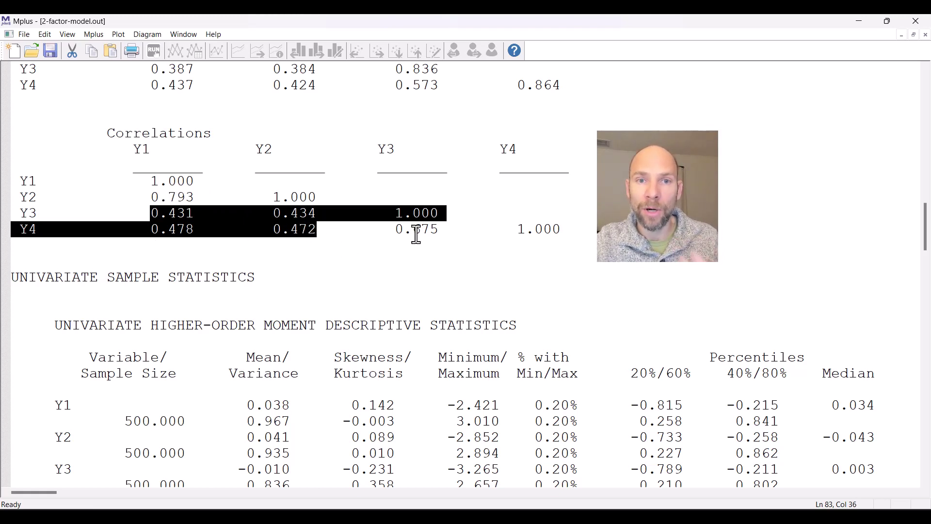
drag(152, 198, 199, 199)
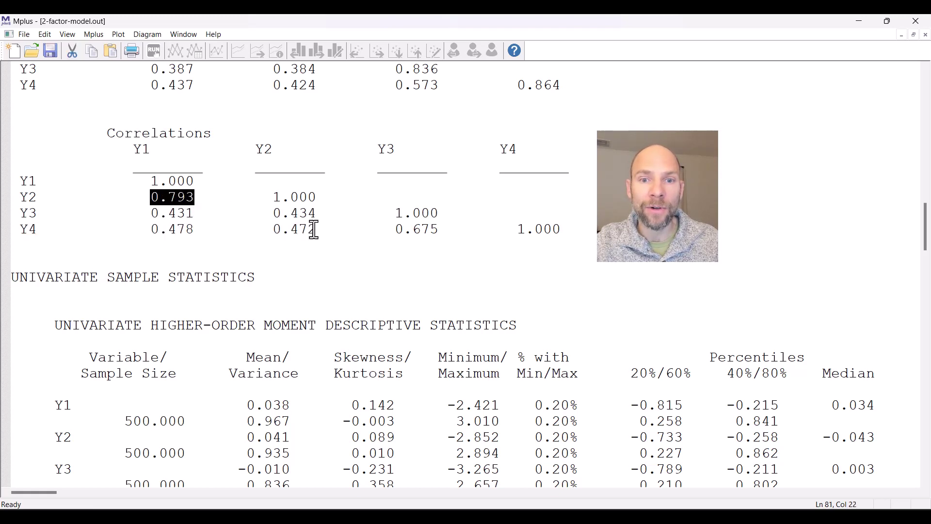
drag(387, 230, 460, 232)
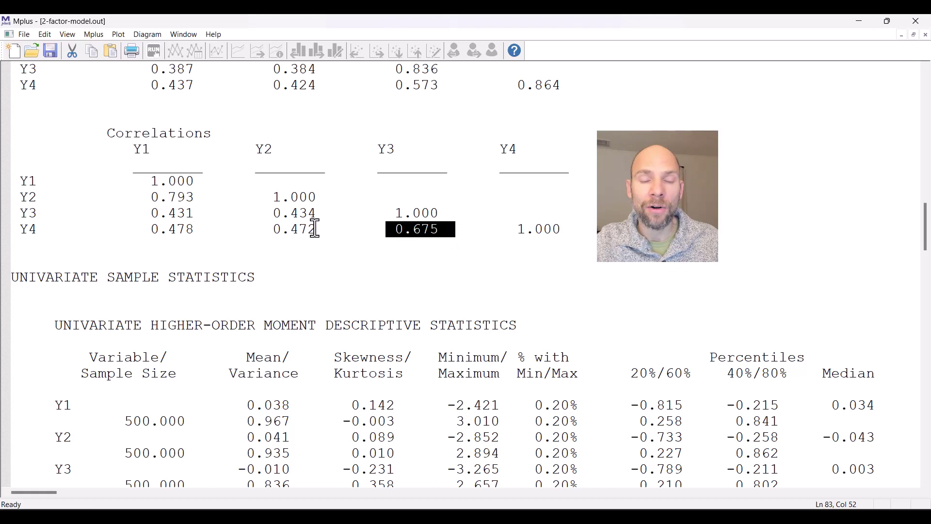
- Highlight the sample correlations of Y3 and Y4 with Y1 and Y2, and compare them with the Y1–Y2 and Y3–Y4 correlations
drag(152, 213, 318, 228)
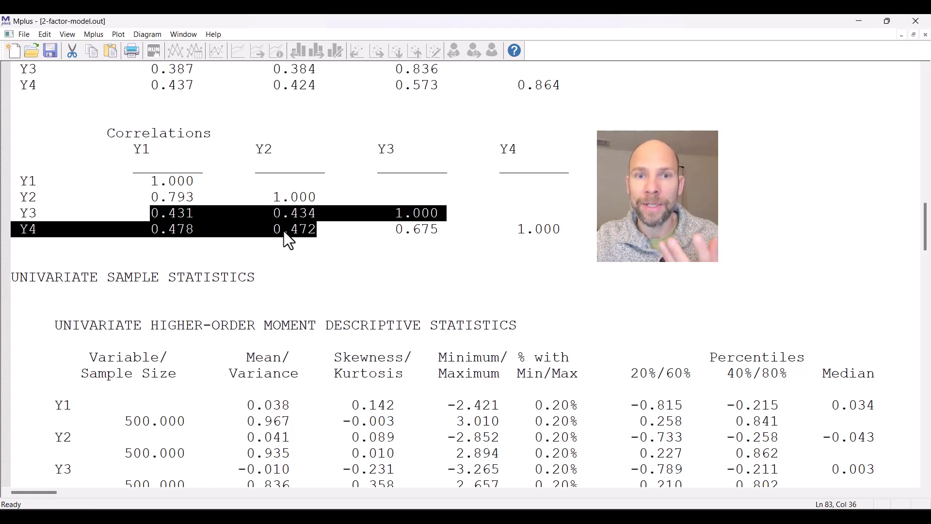
click(183, 196)
drag(148, 197, 207, 196)
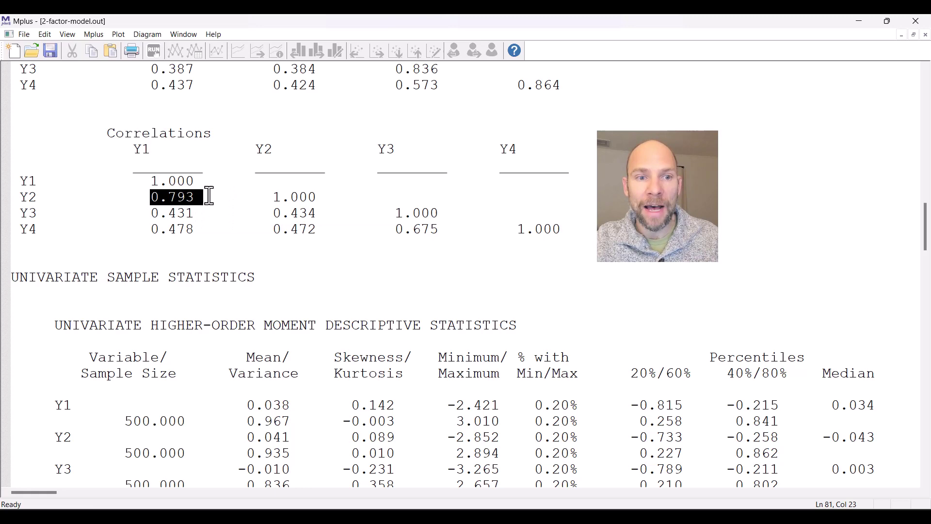
drag(394, 228, 457, 230)
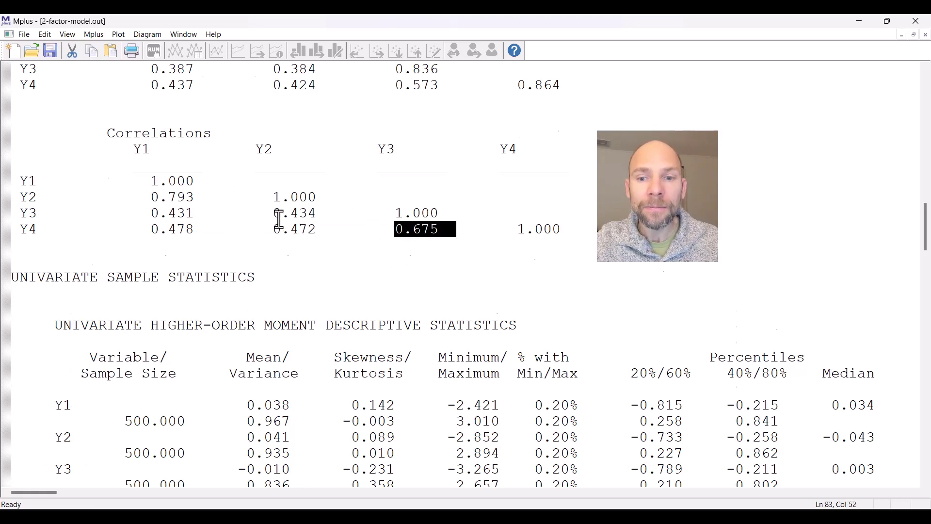
- Go to the two-factor model's fit information and highlight the chi-square values of the target model and the baseline model
scroll(276, 223, down, 13)
scroll(277, 209, down, 2)
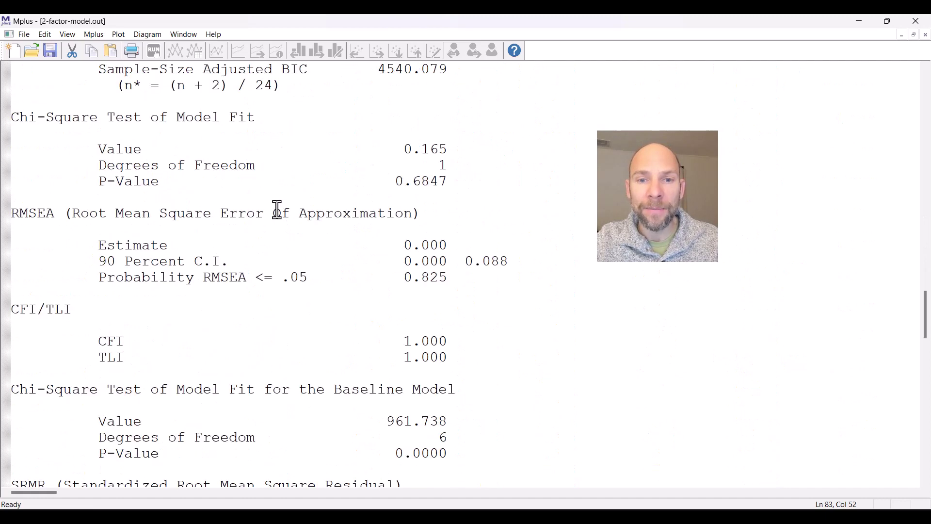
drag(394, 149, 499, 151)
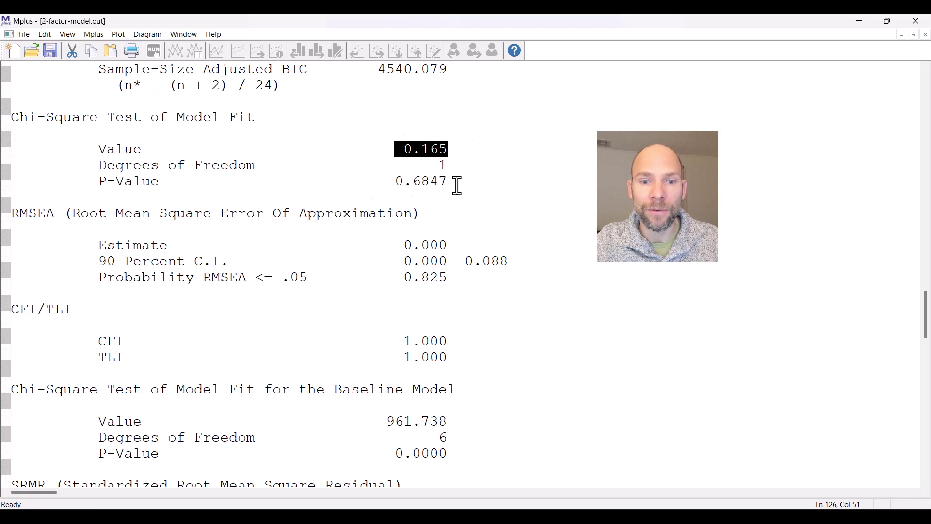
drag(383, 420, 491, 417)
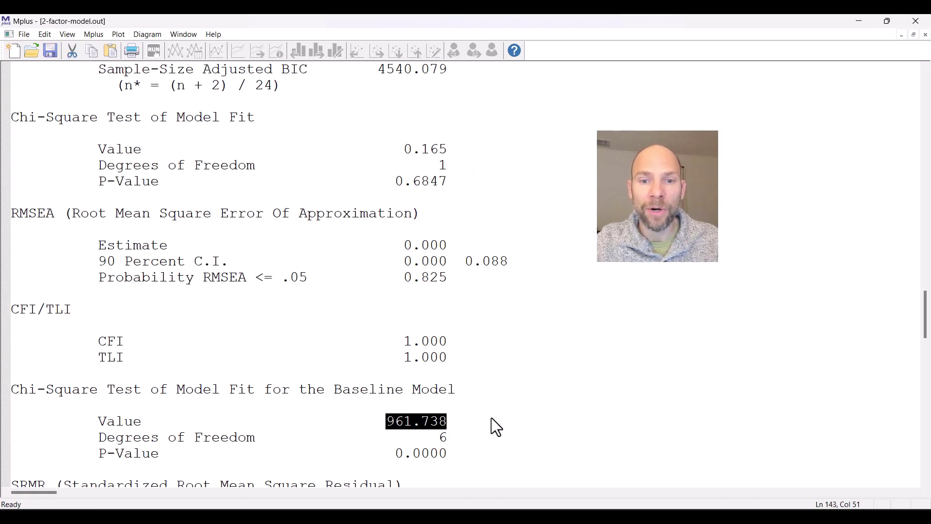
- Highlight the CFI and TLI rows in the two-factor model's fit information
scroll(388, 296, down, 2)
drag(88, 247, 456, 262)
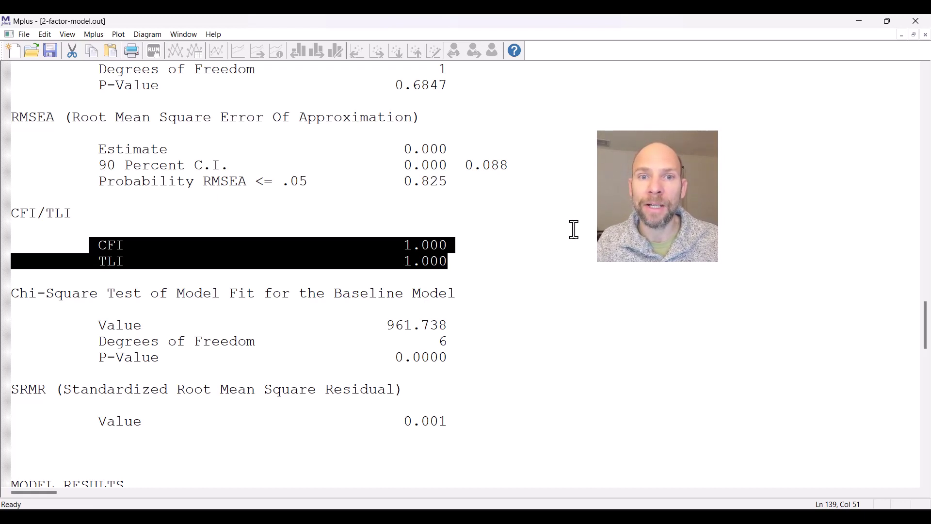
- Highlight the baseline model's chi-square value, degrees of freedom and p-value, and the target model's entire Chi-Square Test of Model Fit section
drag(378, 324, 474, 362)
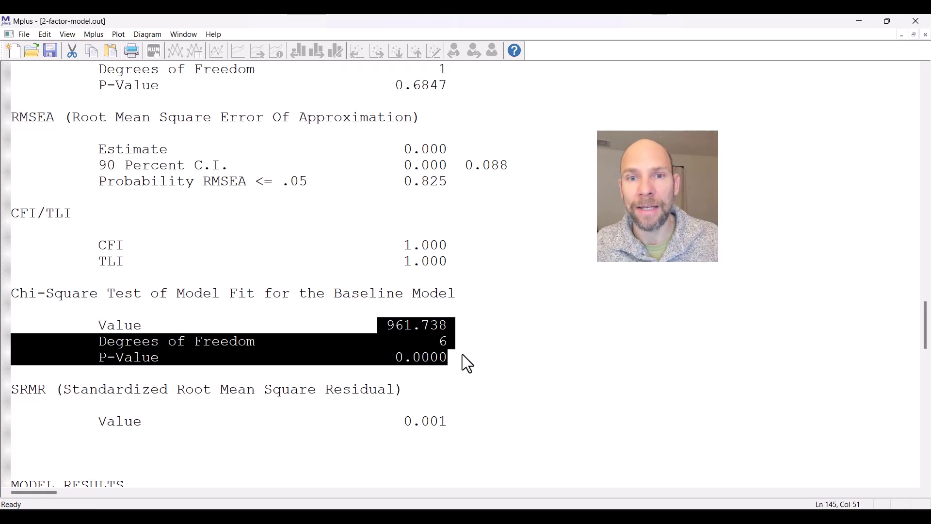
scroll(412, 340, up, 4)
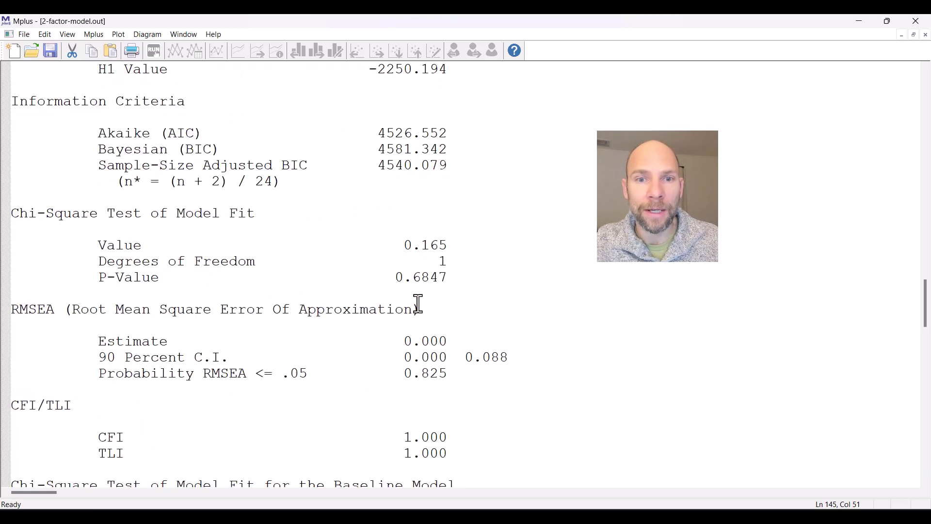
drag(474, 277, 6, 213)
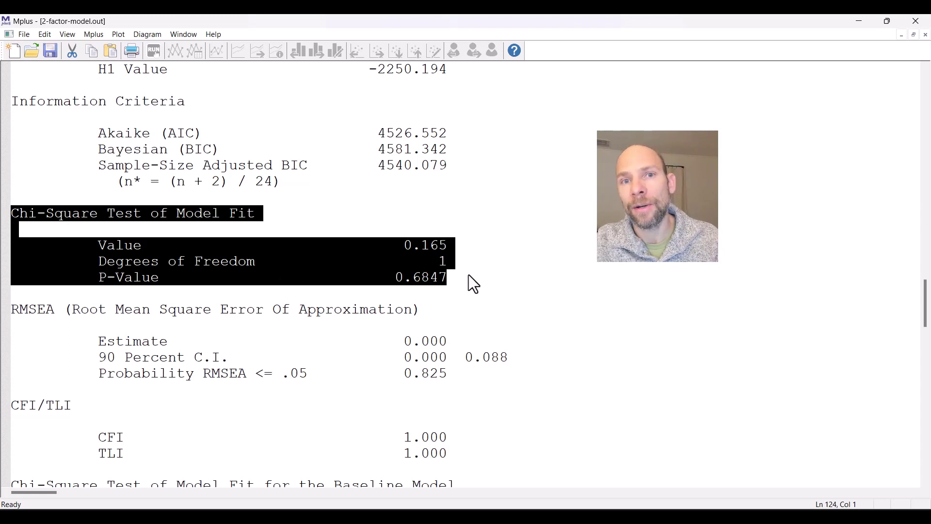